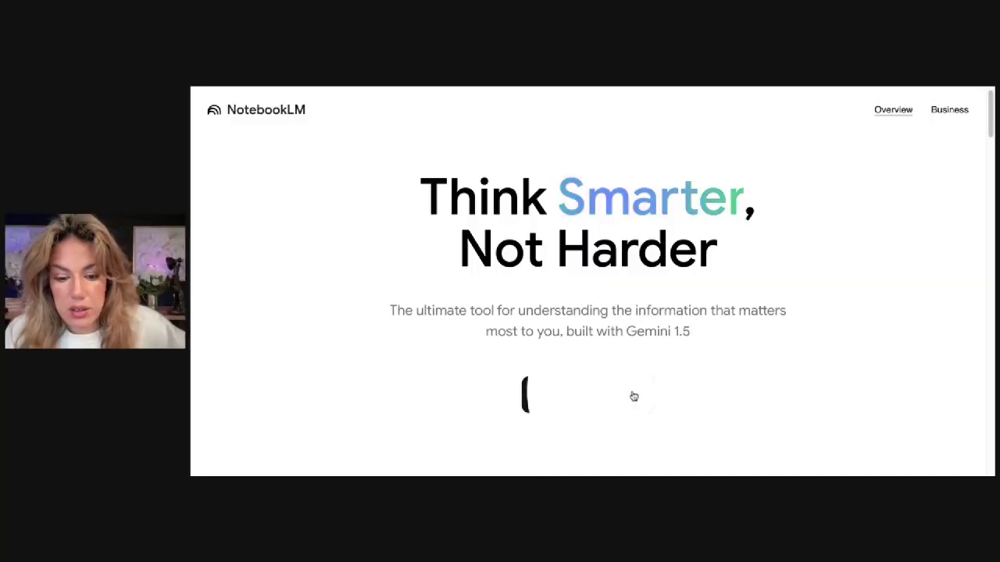
- Open the LinkedIn Marketing Strategy for Entrepreneurs notebook in NotebookLM and load its 07:19 Audio Overview
{"action": "left_click", "coordinate": [633, 396]}
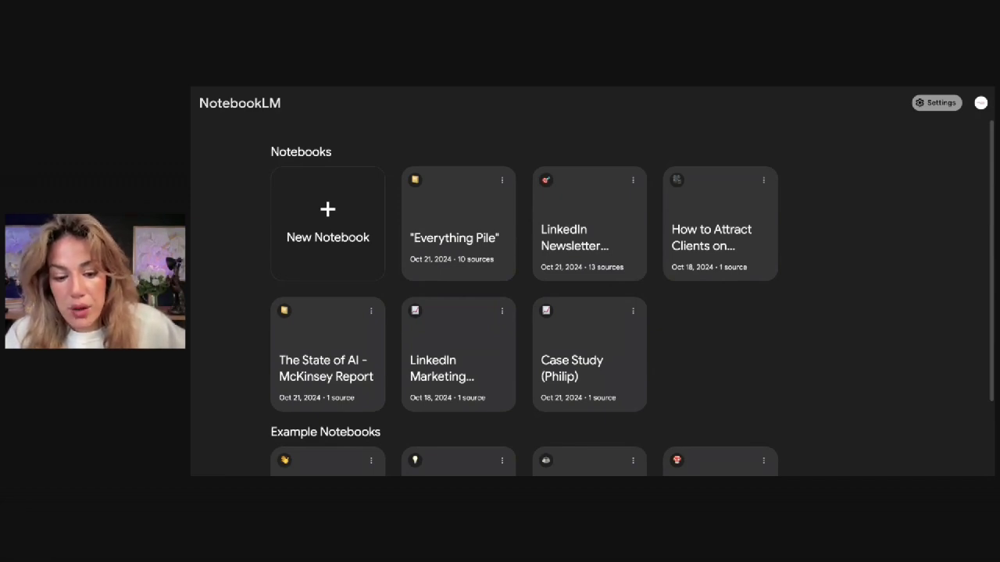
{"action": "left_click", "coordinate": [442, 367]}
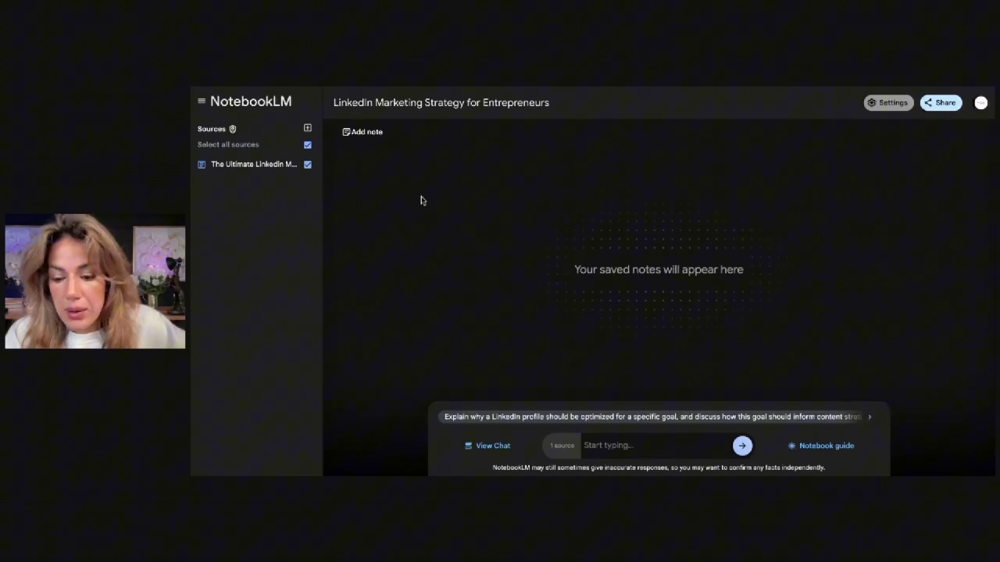
{"action": "left_click", "coordinate": [843, 448]}
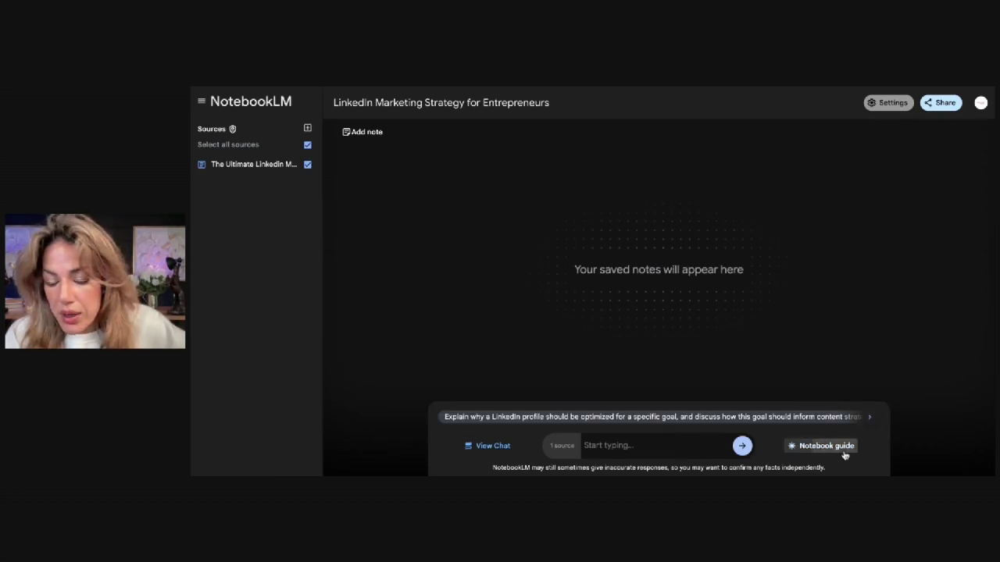
{"action": "left_click", "coordinate": [831, 216]}
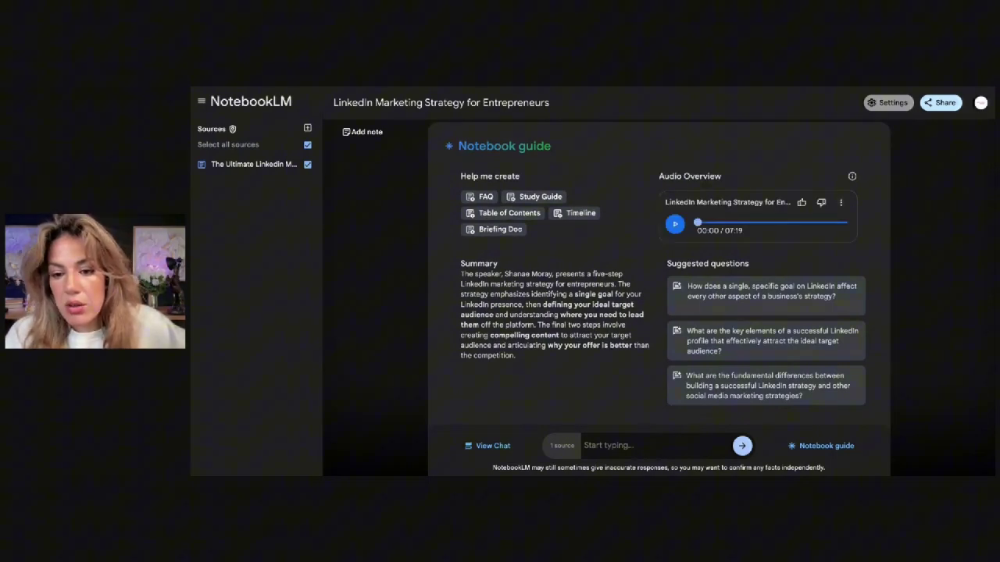
- Download the notebook's Audio Overview file from its options menu
{"action": "left_click", "coordinate": [841, 203]}
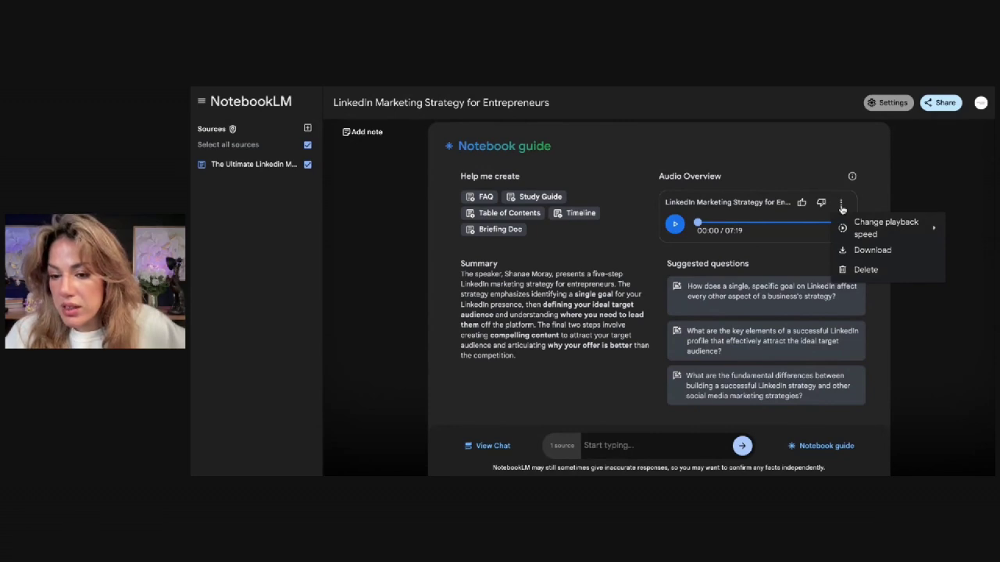
{"action": "left_click", "coordinate": [861, 250]}
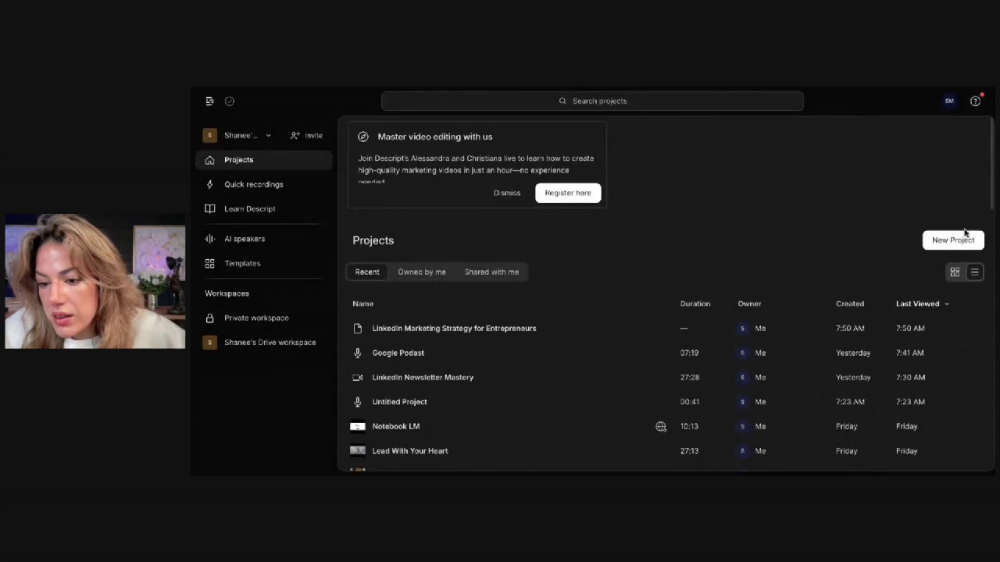
- Create a new video project from the LinkedIn Marketing Strategy for Entrepreneurs WAV, detecting 2 speakers
{"action": "left_click", "coordinate": [945, 237]}
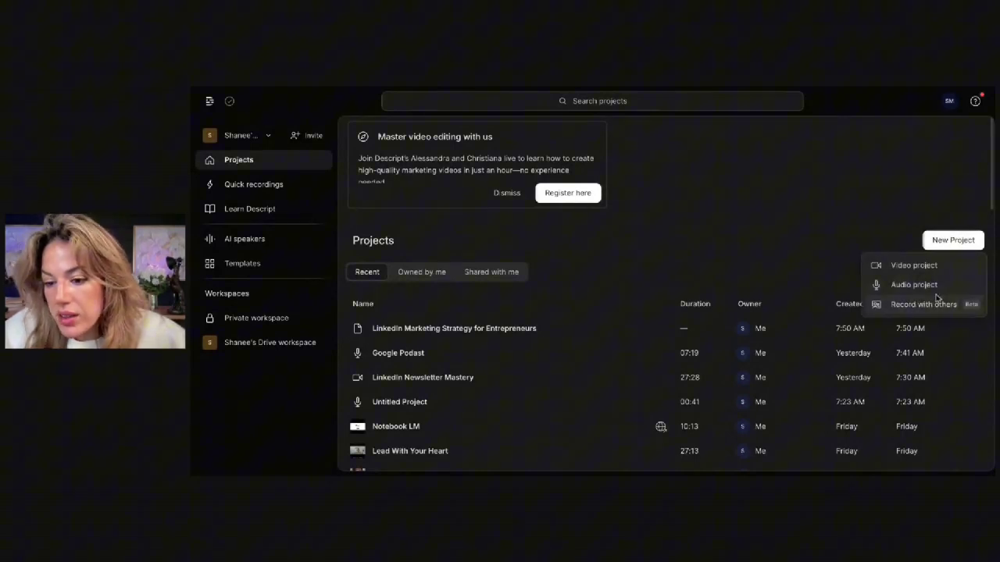
{"action": "left_click", "coordinate": [918, 270]}
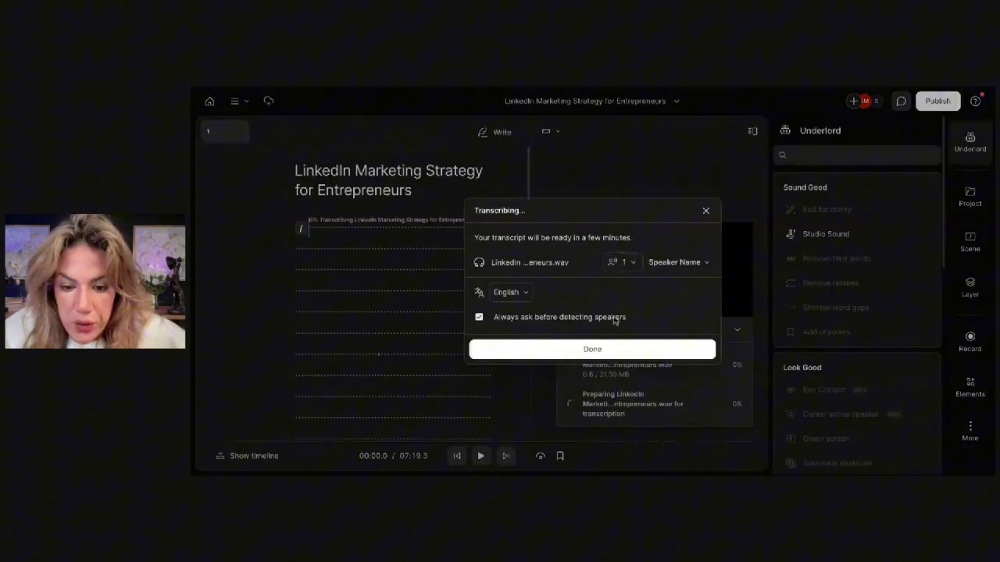
{"action": "left_click", "coordinate": [624, 264]}
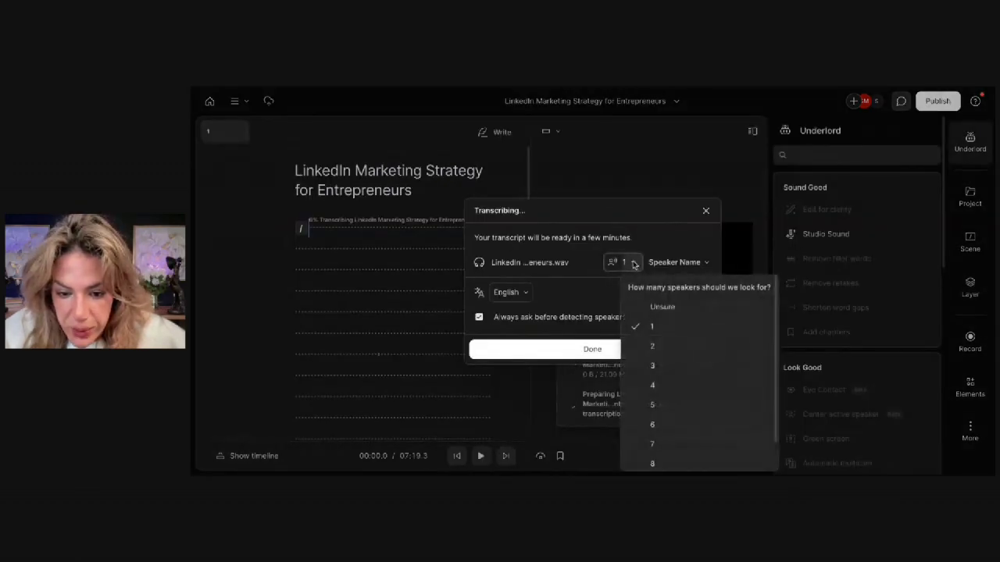
{"action": "left_click", "coordinate": [651, 346]}
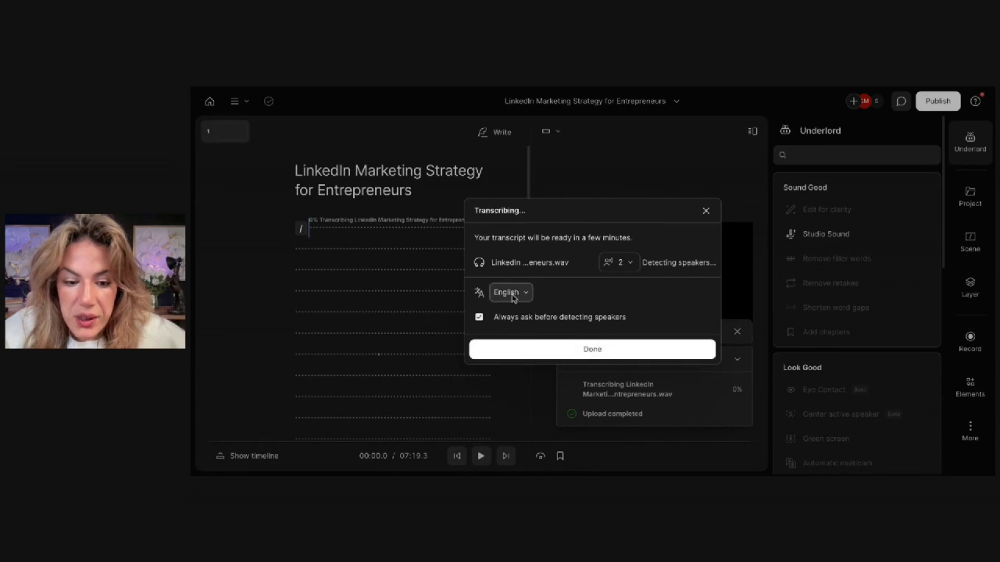
{"action": "left_click", "coordinate": [530, 349]}
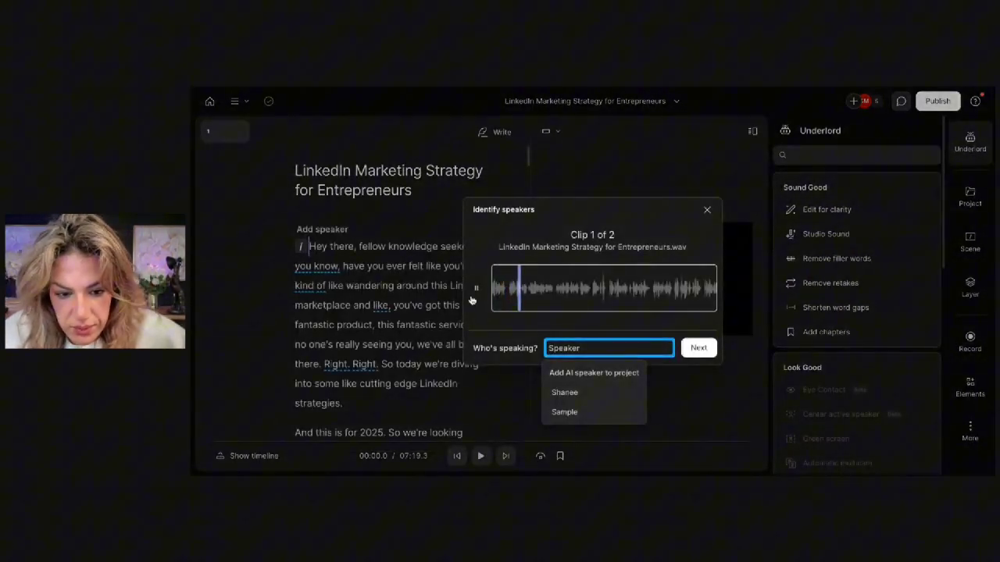
- Name the first voice clip 'Speaker 1' and the second 'Speaker 2' in Identify speakers
{"action": "left_click", "coordinate": [478, 289]}
{"action": "left_click", "coordinate": [568, 349]}
{"action": "type", "text": "Speaker 1"}
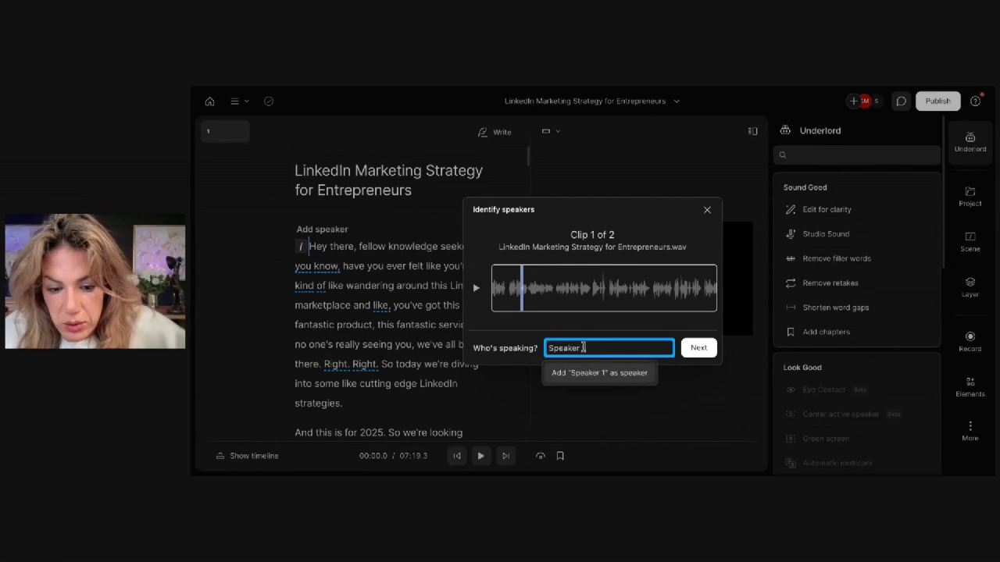
{"action": "left_click", "coordinate": [588, 377]}
{"action": "left_click", "coordinate": [701, 348]}
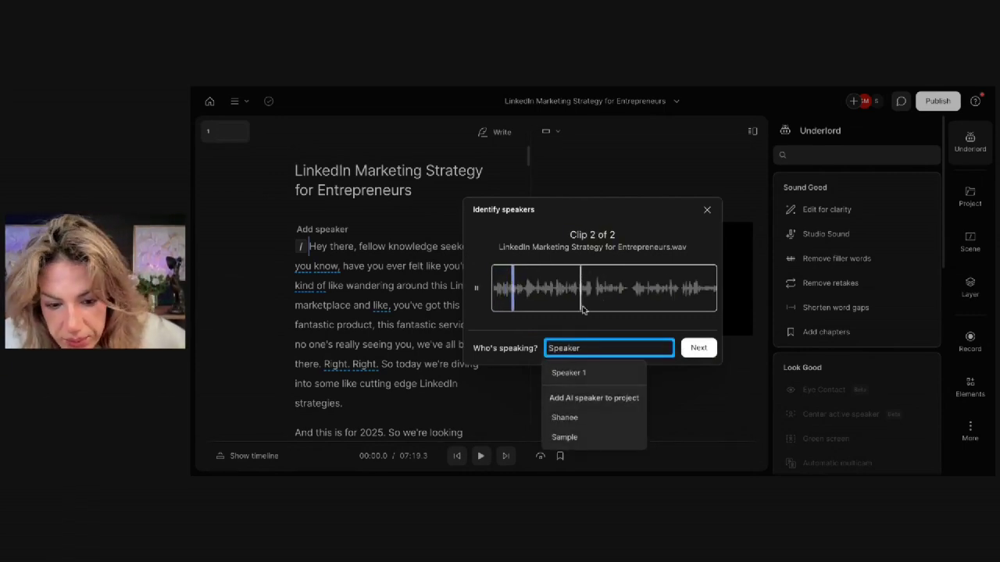
{"action": "type", "text": "Speaker 2"}
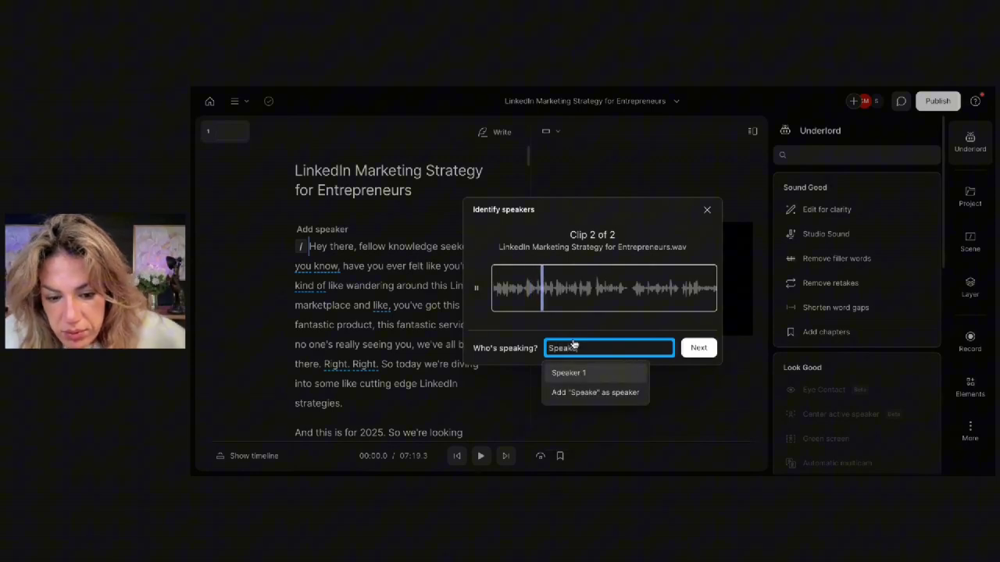
{"action": "left_click", "coordinate": [578, 373]}
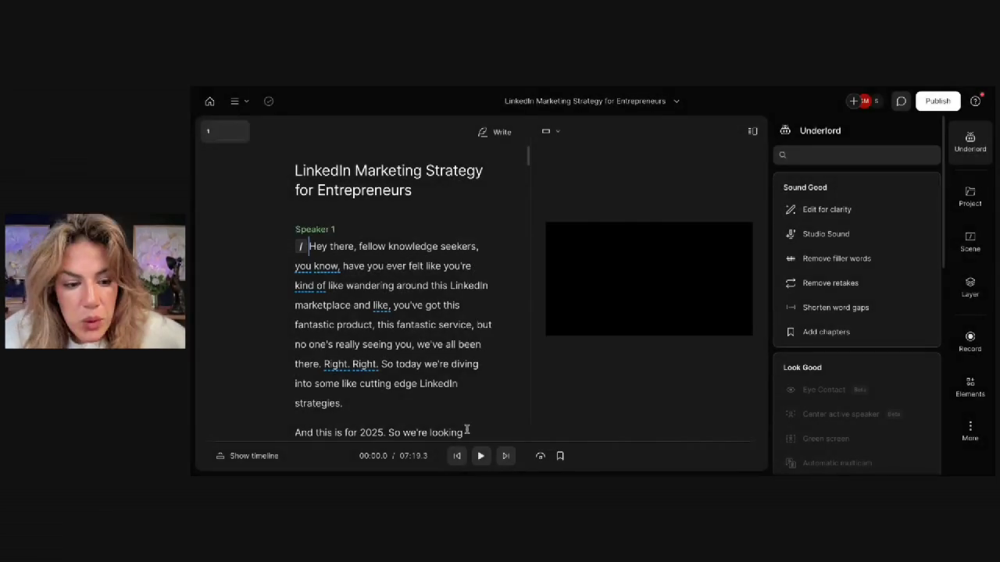
{"action": "left_click", "coordinate": [699, 348]}
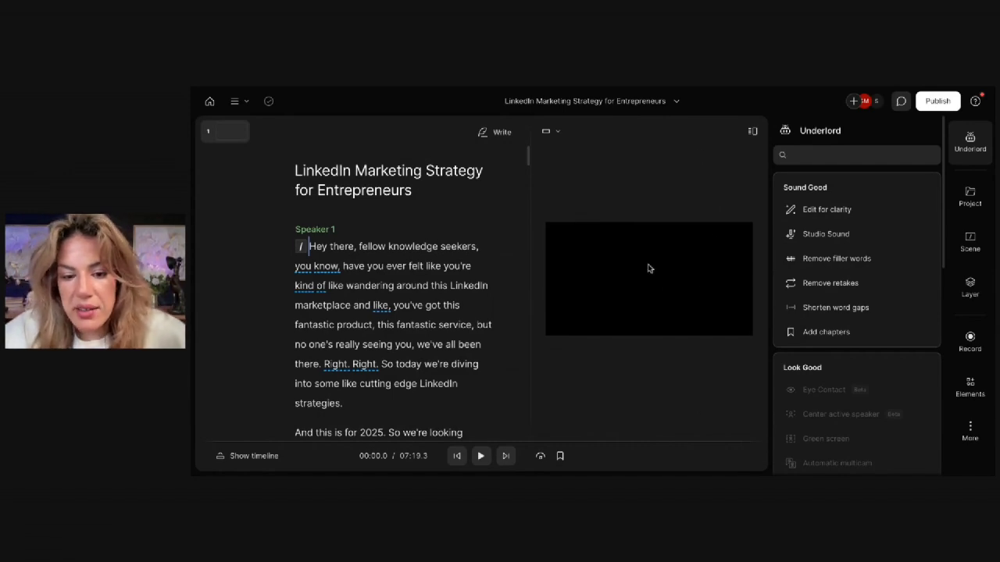
- Browse all layouts from the Scene panel and open the Audiograms gallery category
{"action": "double_click", "coordinate": [355, 324]}
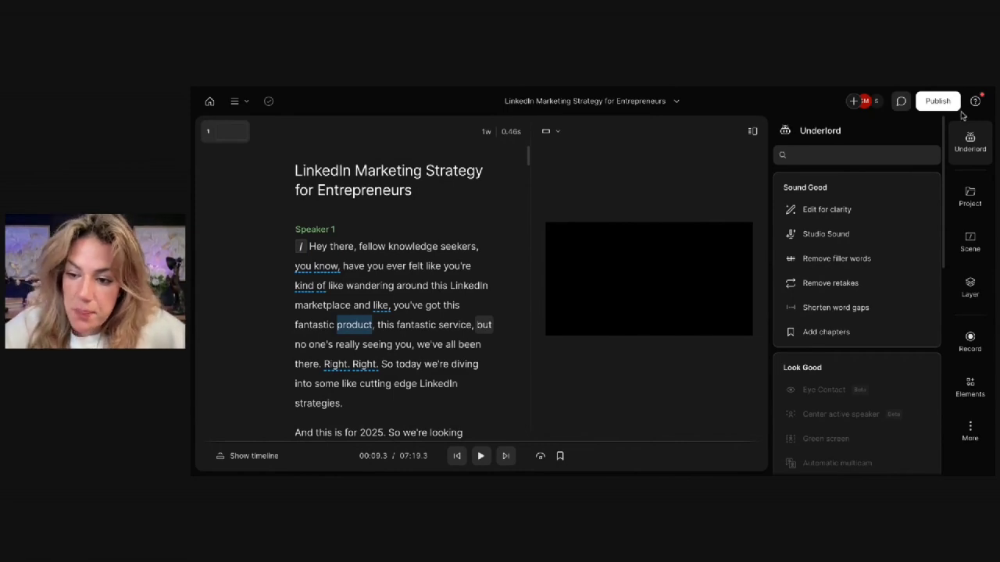
{"action": "left_click", "coordinate": [971, 235]}
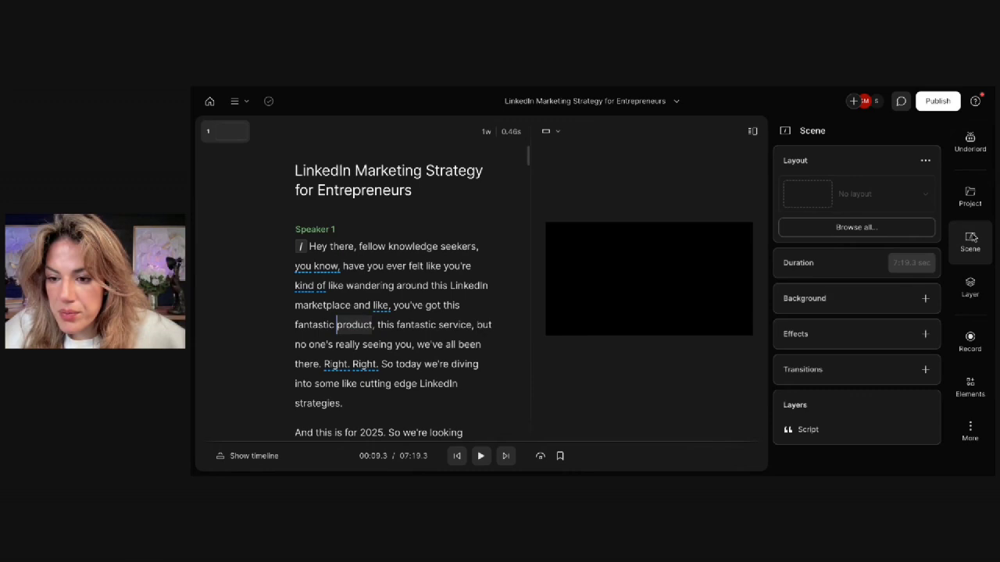
{"action": "left_click", "coordinate": [846, 228]}
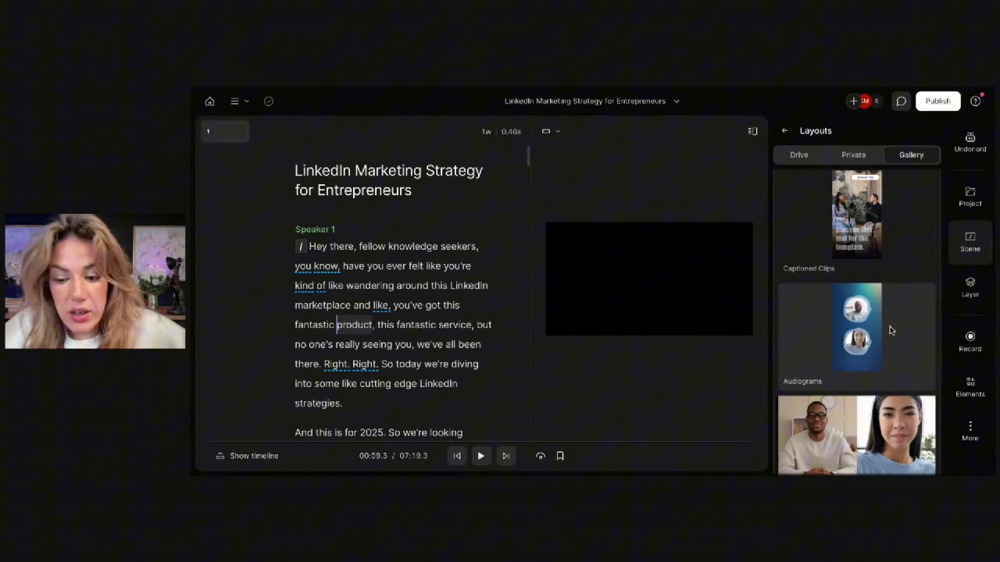
{"action": "left_click", "coordinate": [894, 329]}
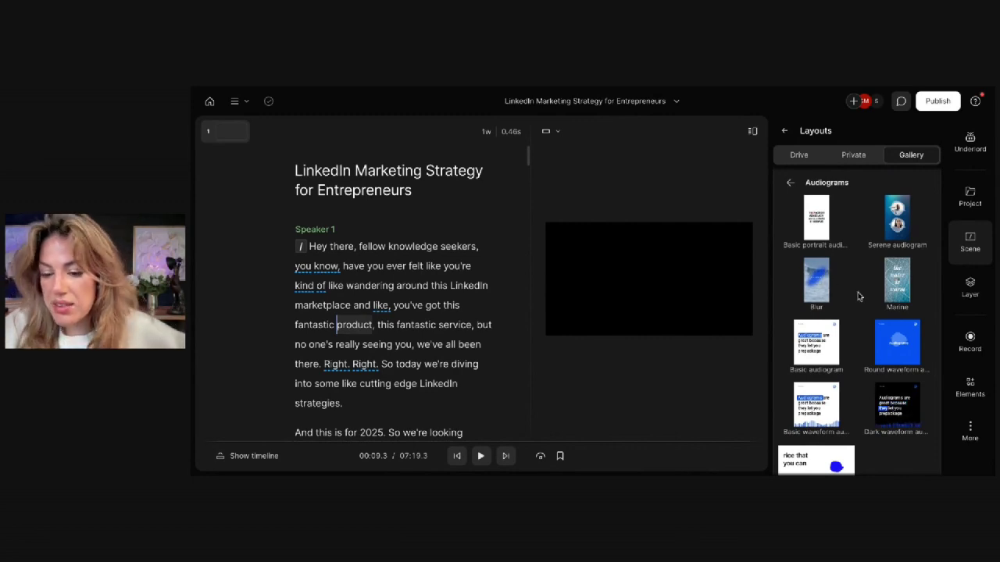
- Apply the Dark Waveform audiogram layout and, after trying Landscape and Square, set Portrait 9:16
{"action": "left_click", "coordinate": [908, 411]}
{"action": "left_click", "coordinate": [549, 132]}
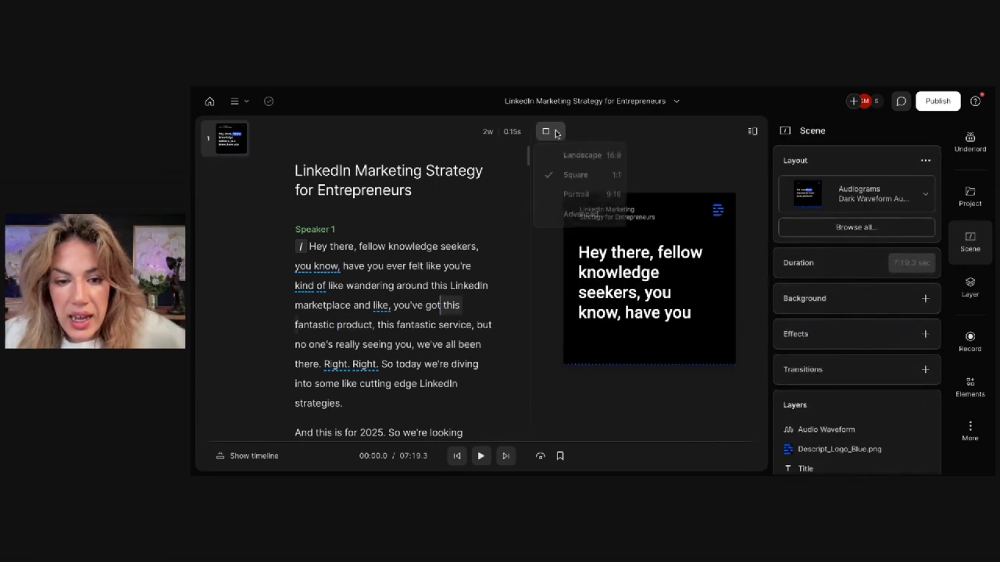
{"action": "left_click", "coordinate": [581, 161]}
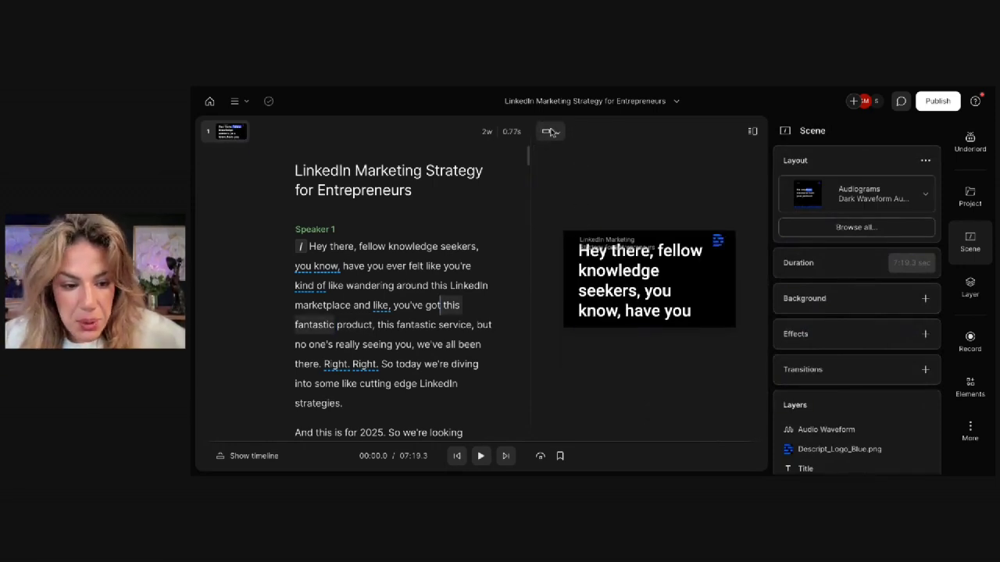
{"action": "left_click", "coordinate": [550, 132]}
{"action": "left_click", "coordinate": [558, 180]}
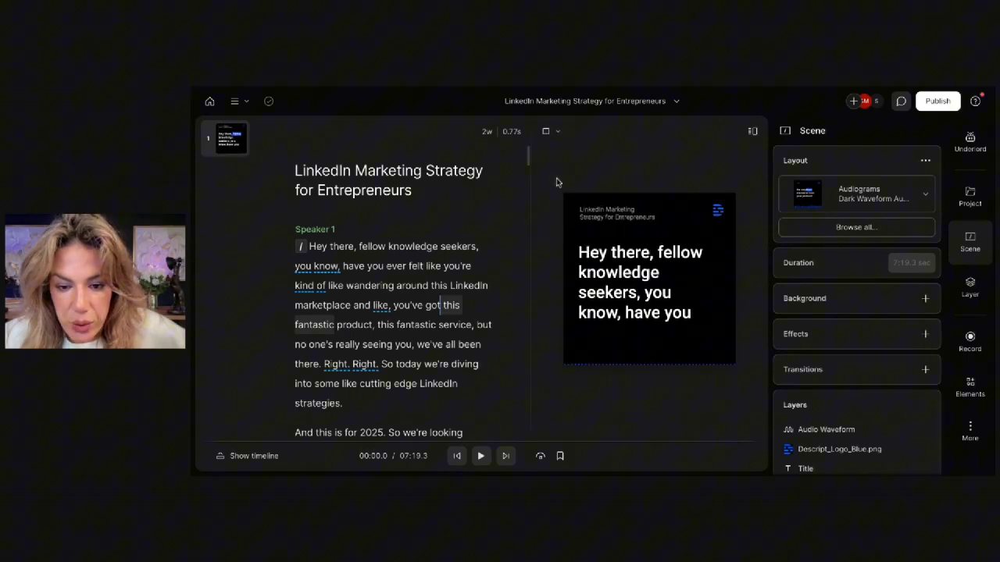
{"action": "left_click", "coordinate": [545, 131]}
{"action": "left_click", "coordinate": [561, 195]}
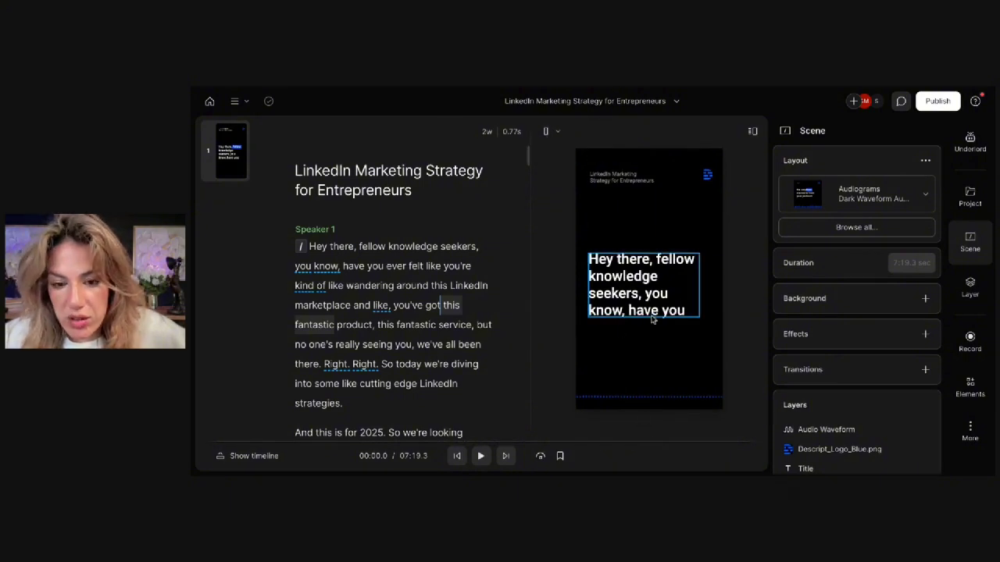
{"action": "left_click", "coordinate": [557, 133]}
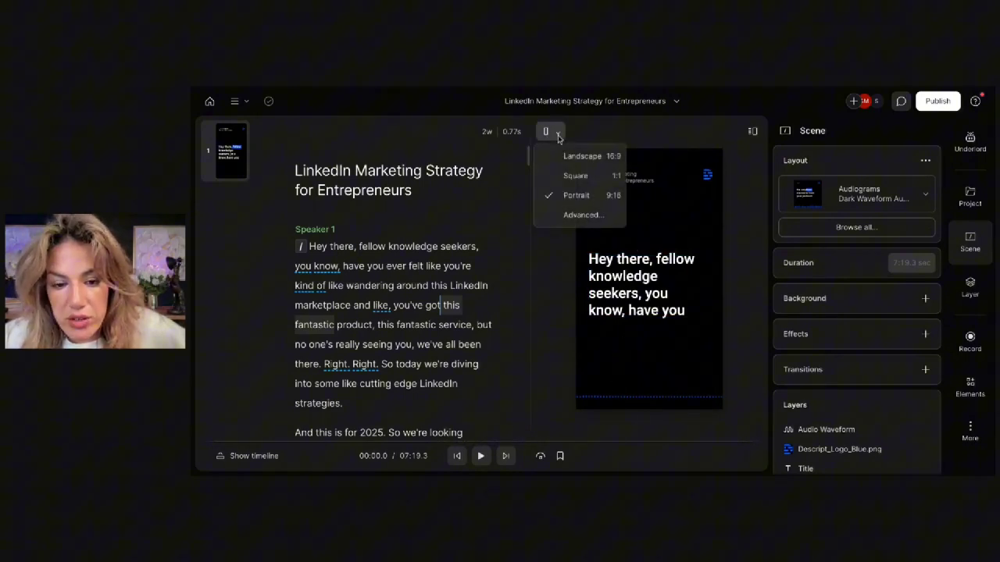
{"action": "left_click", "coordinate": [558, 137]}
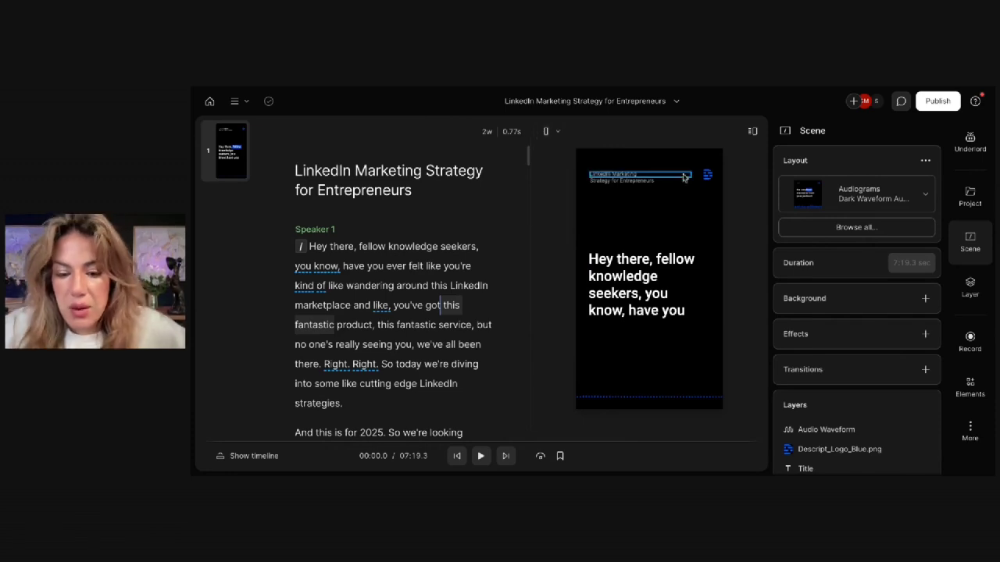
- Set the captions to the Lora font, size 140, Semi Bold
{"action": "left_click", "coordinate": [681, 286]}
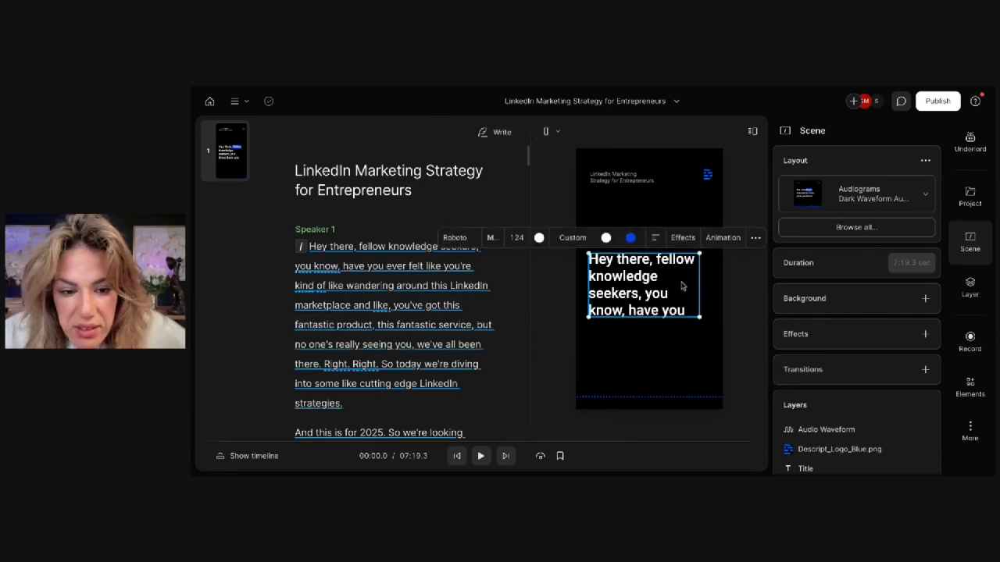
{"action": "left_click", "coordinate": [455, 237]}
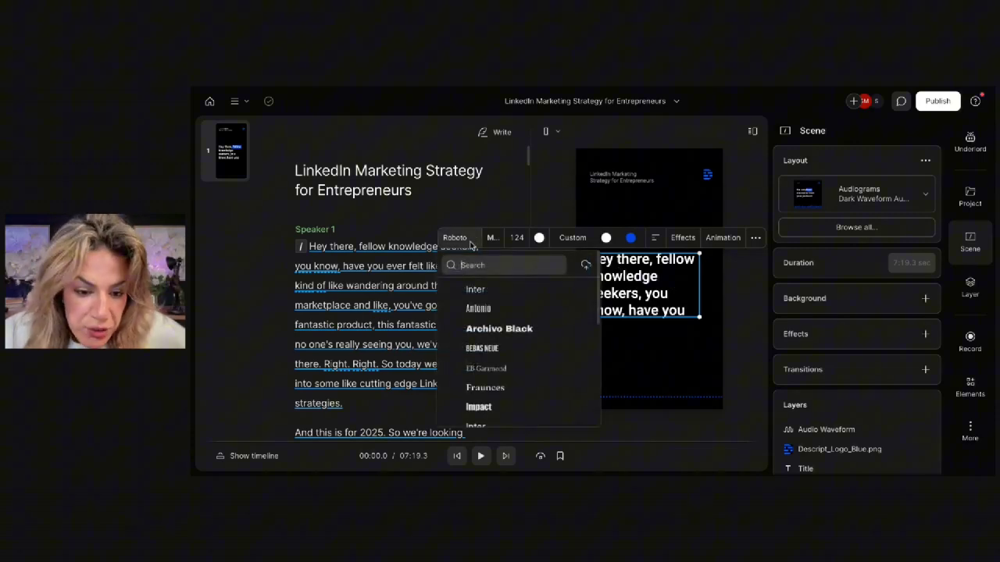
{"action": "left_click", "coordinate": [482, 309]}
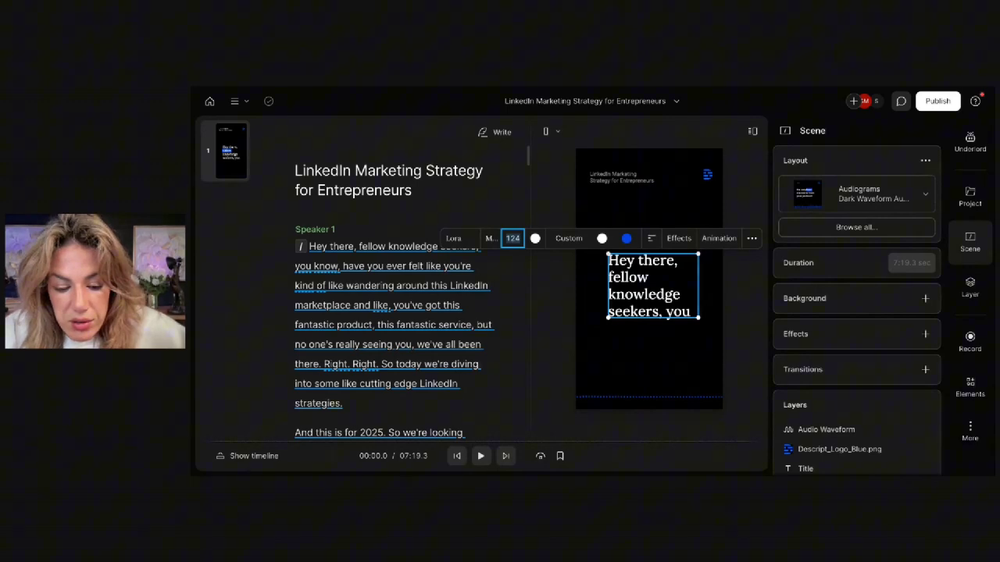
{"action": "type", "text": "140"}
{"action": "left_click", "coordinate": [490, 238]}
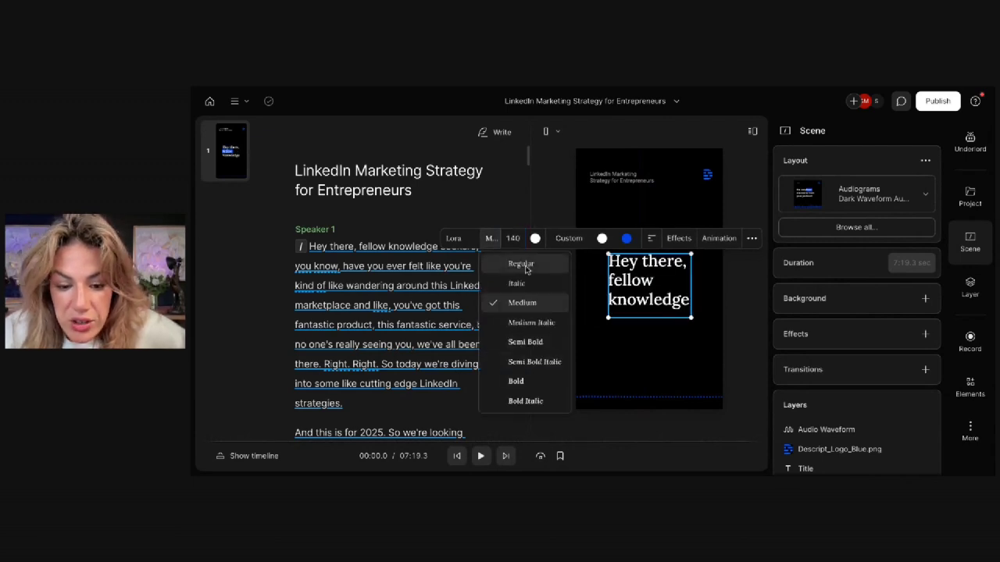
{"action": "left_click", "coordinate": [531, 341]}
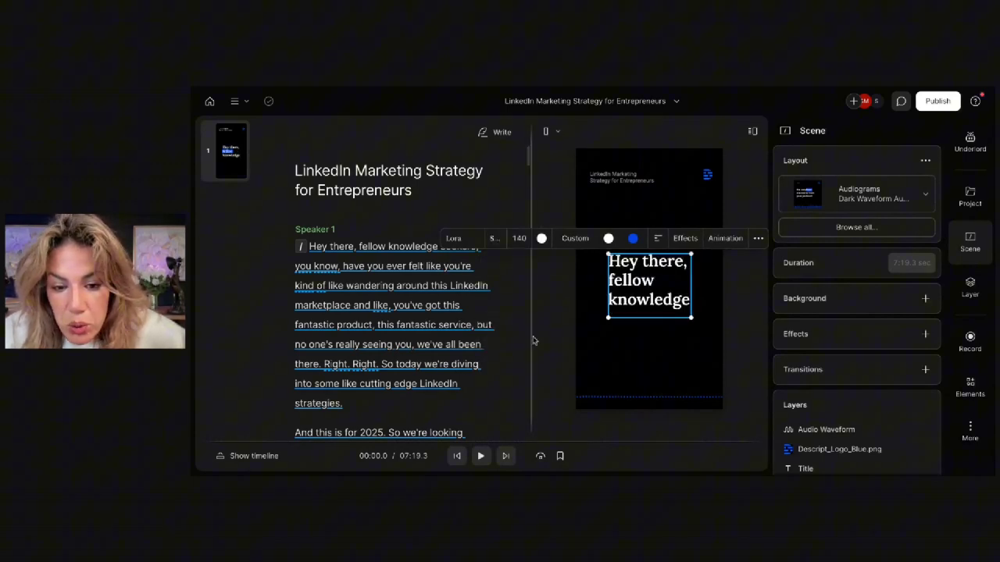
- Change the caption's spoken-word highlight colour from blue to pink (d700e5)
{"action": "left_click", "coordinate": [633, 239]}
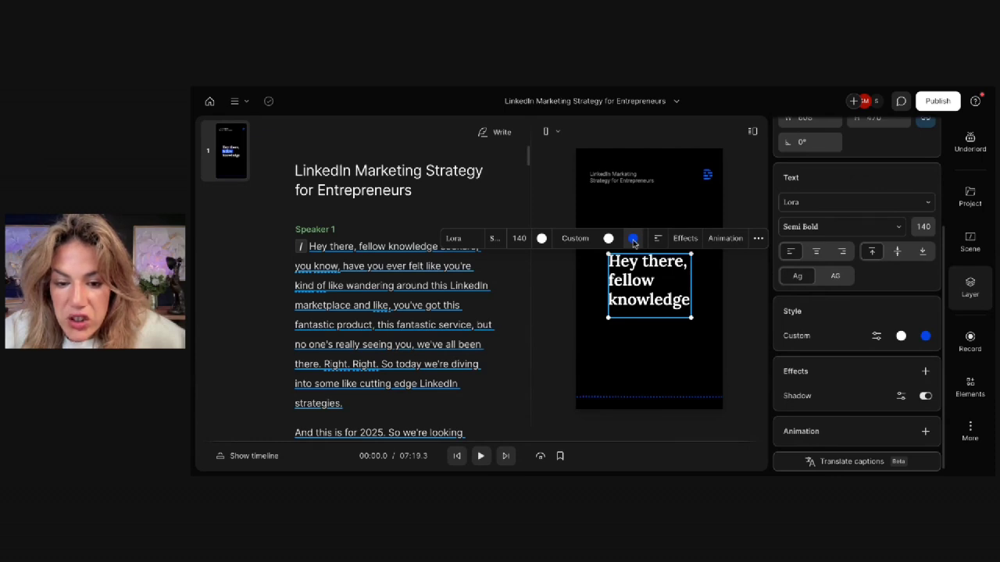
{"action": "left_click", "coordinate": [632, 239]}
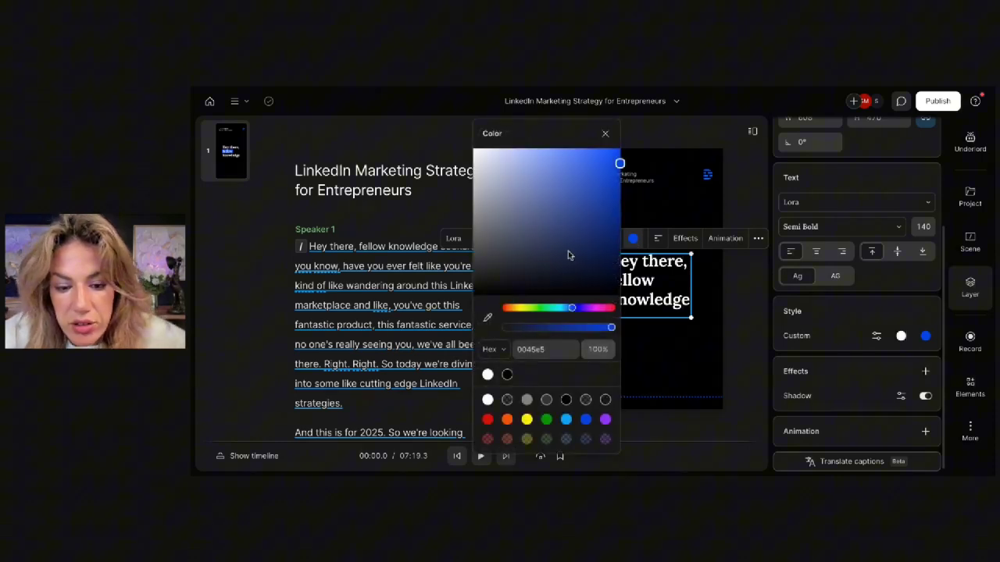
{"action": "left_click", "coordinate": [604, 134]}
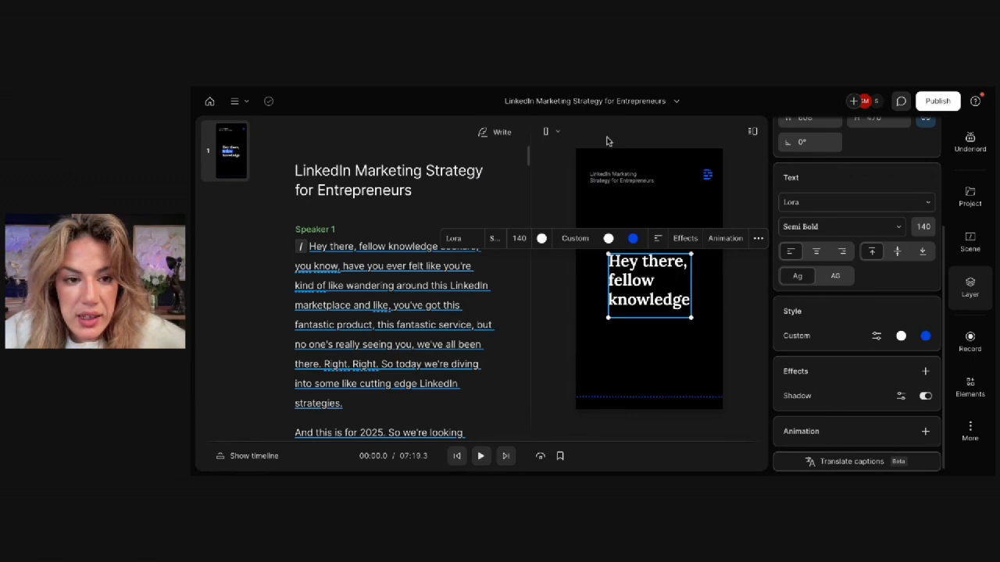
{"action": "left_click", "coordinate": [480, 457]}
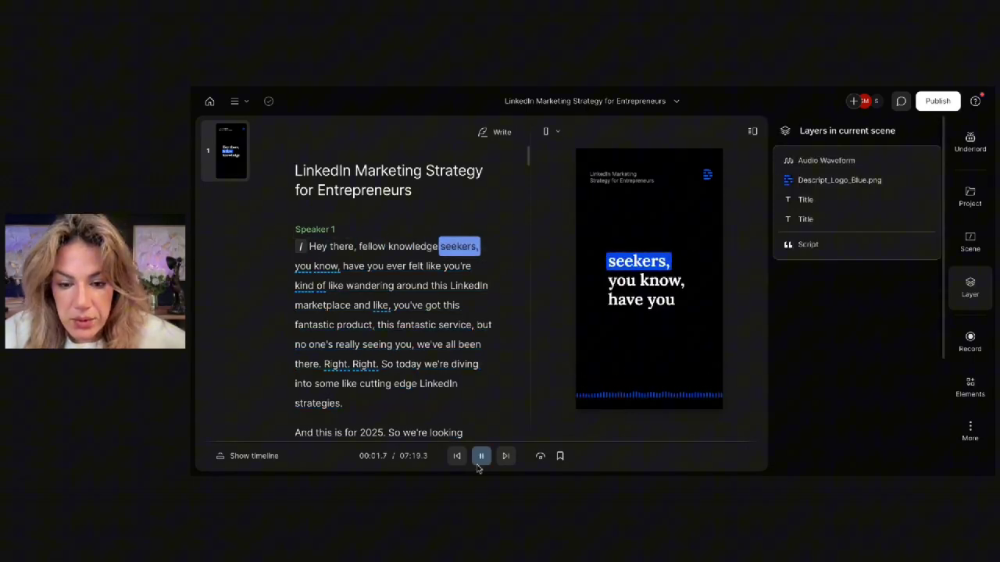
{"action": "left_click", "coordinate": [481, 456]}
{"action": "left_click", "coordinate": [633, 282]}
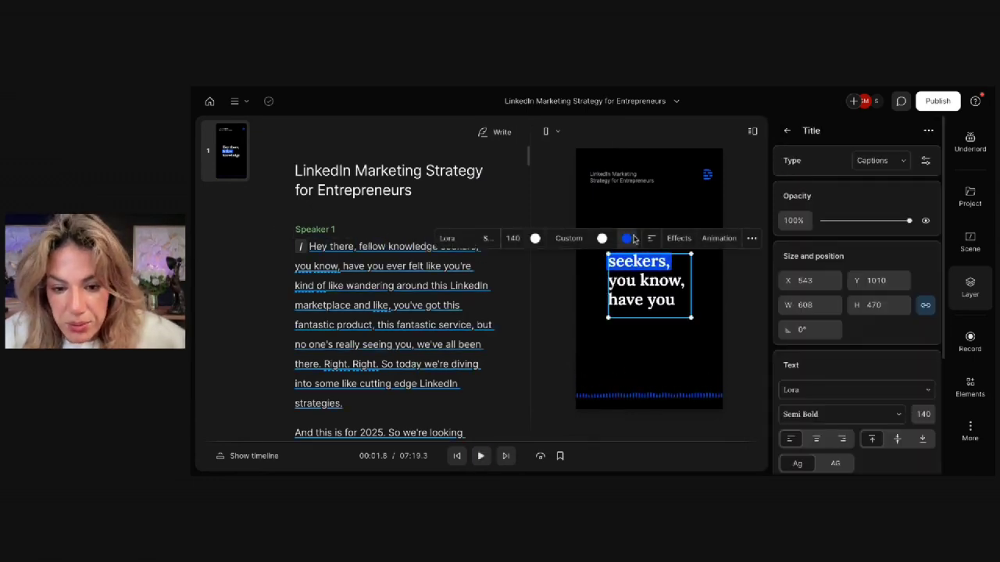
{"action": "left_click", "coordinate": [634, 239]}
{"action": "left_click", "coordinate": [559, 308]}
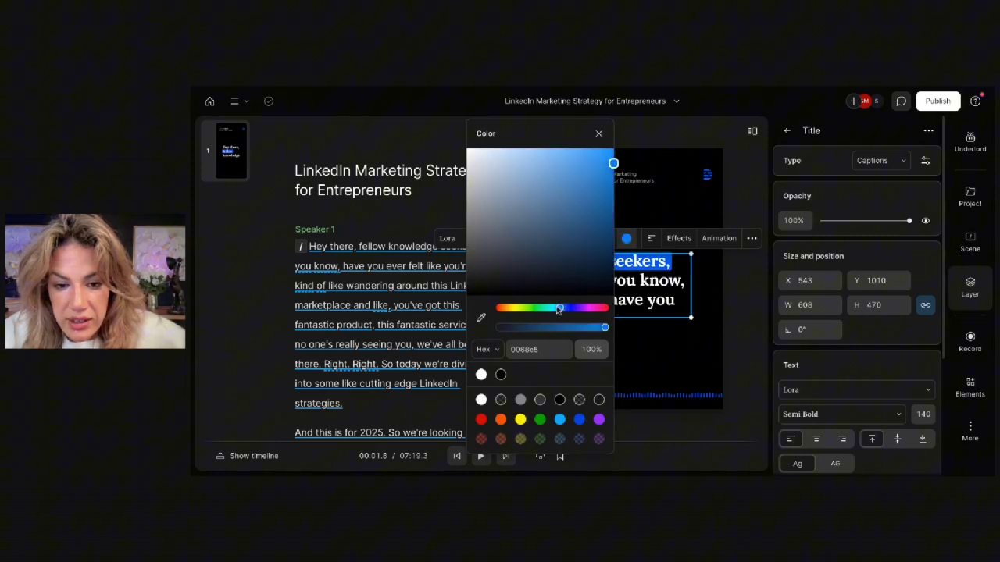
{"action": "left_click_drag", "start_coordinate": [559, 308], "coordinate": [586, 307]}
{"action": "left_click", "coordinate": [752, 371]}
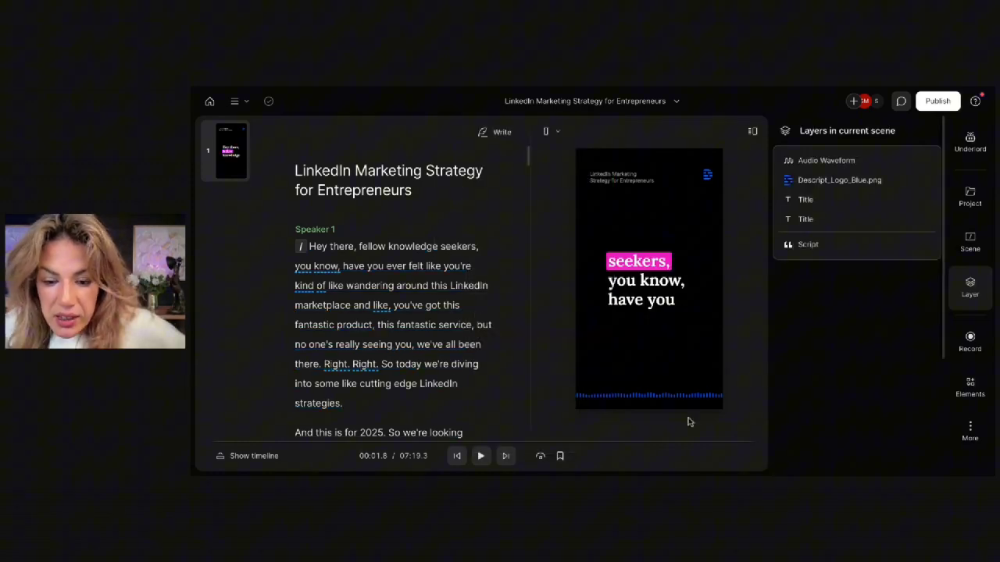
- Try the Circle and Ring styles on the audio waveform, then return it to Lines
{"action": "left_click", "coordinate": [677, 395]}
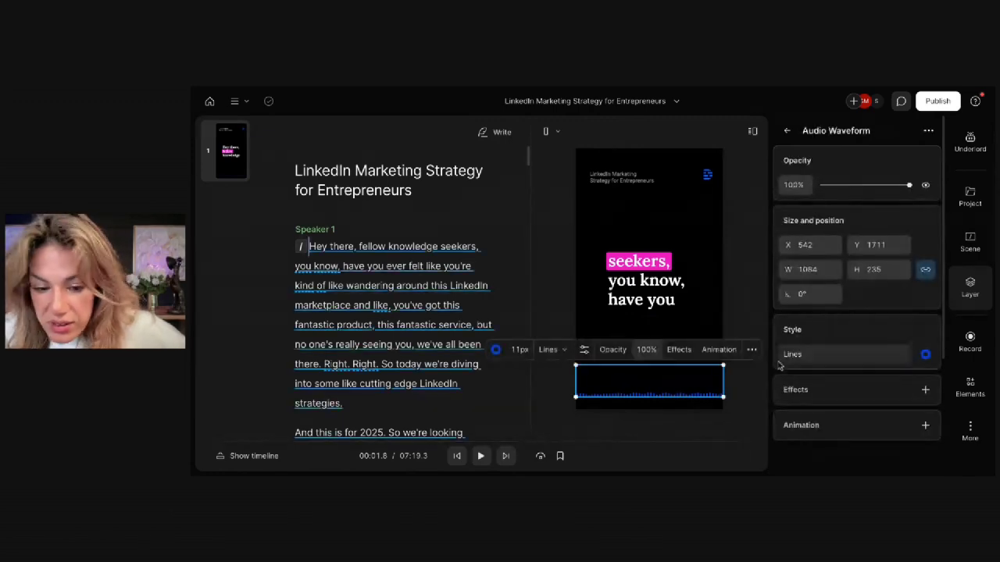
{"action": "left_click", "coordinate": [550, 349]}
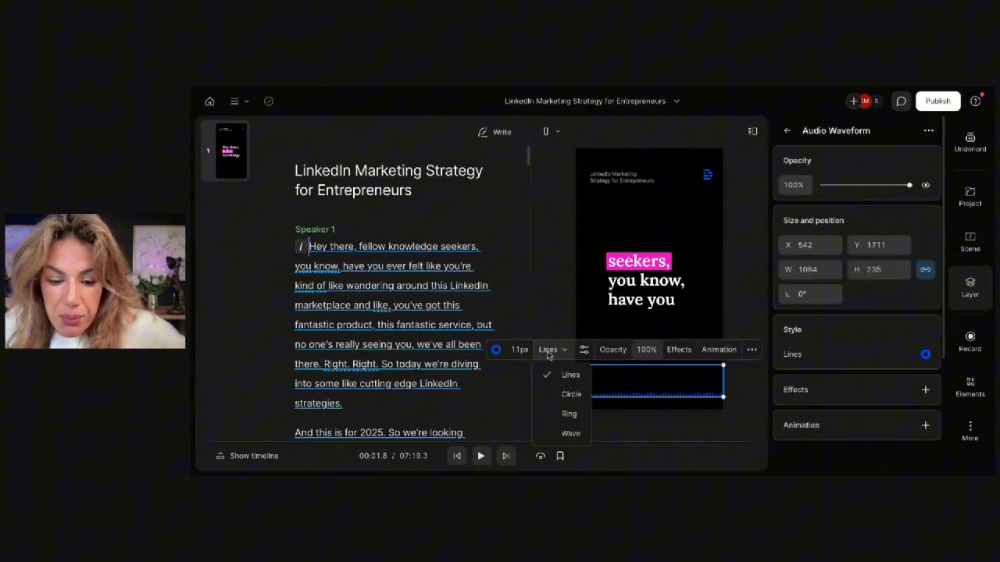
{"action": "left_click", "coordinate": [563, 394]}
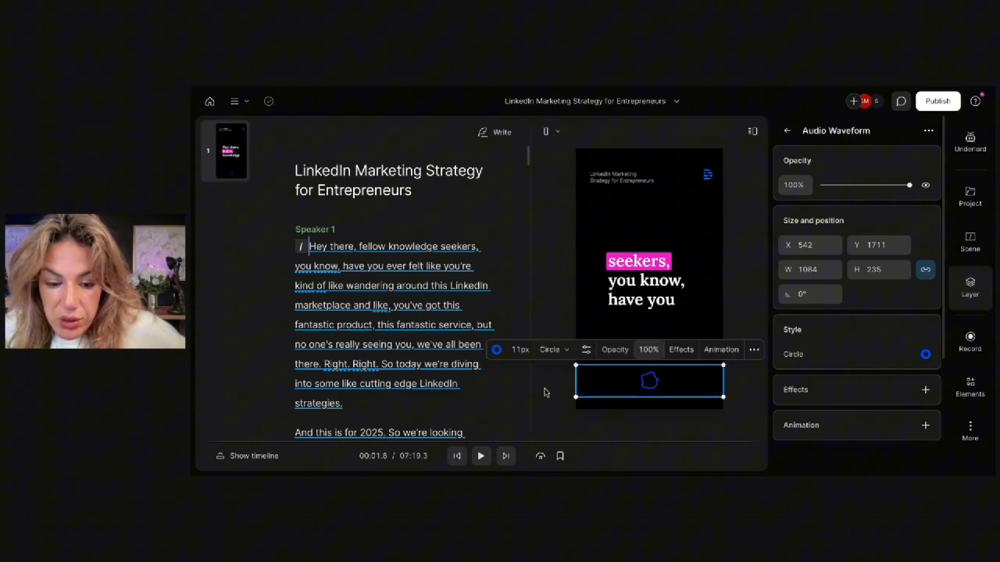
{"action": "left_click", "coordinate": [550, 349]}
{"action": "left_click", "coordinate": [569, 414]}
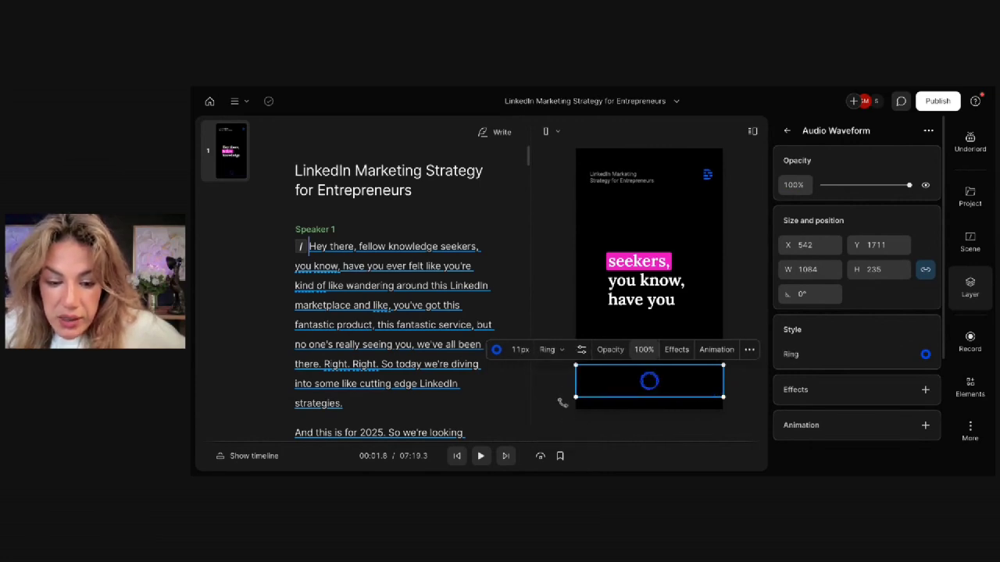
{"action": "left_click", "coordinate": [548, 350]}
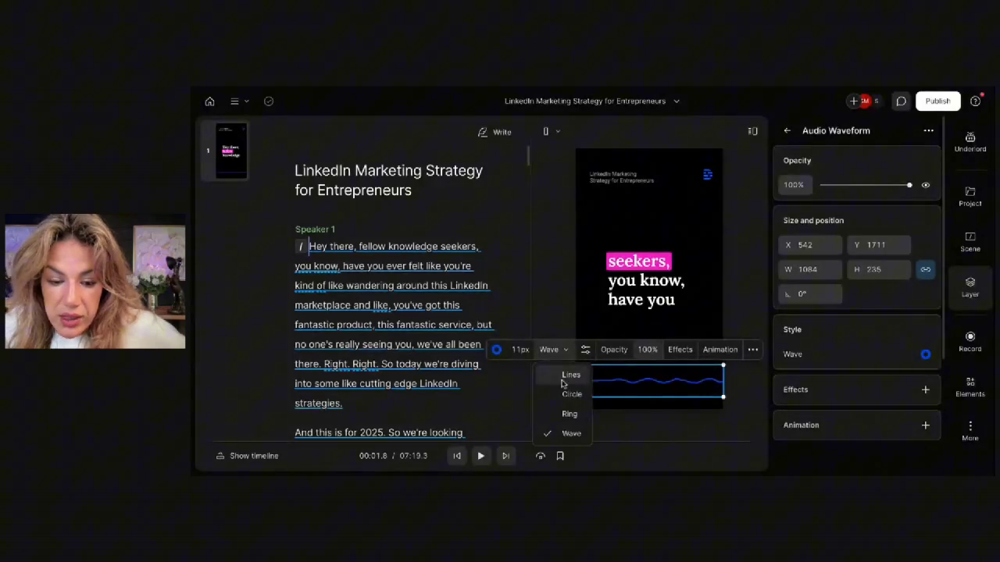
{"action": "left_click", "coordinate": [570, 375]}
- Set the waveform's Border Color to the magenta swatch
{"action": "left_click", "coordinate": [496, 349]}
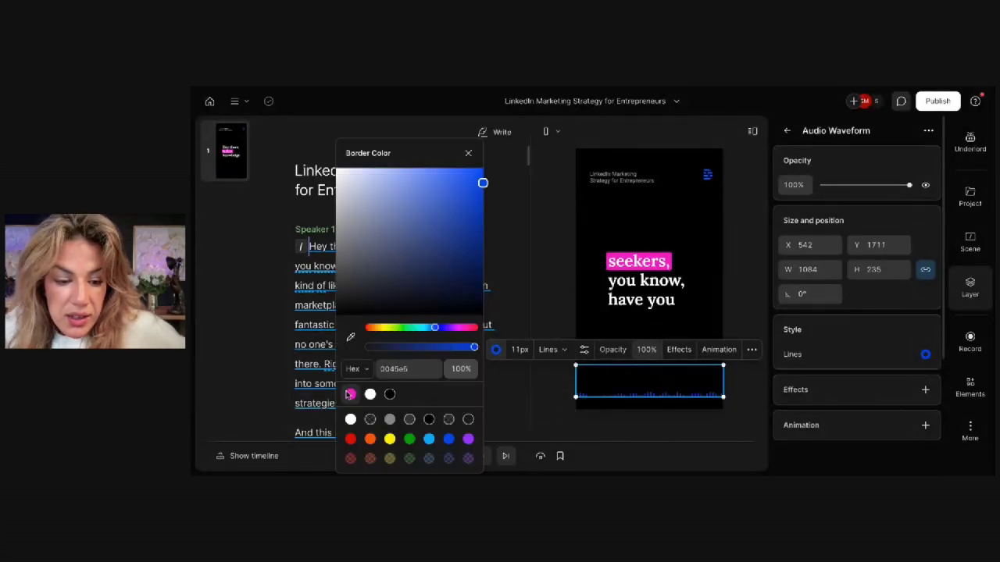
{"action": "left_click", "coordinate": [351, 395]}
{"action": "left_click", "coordinate": [707, 176]}
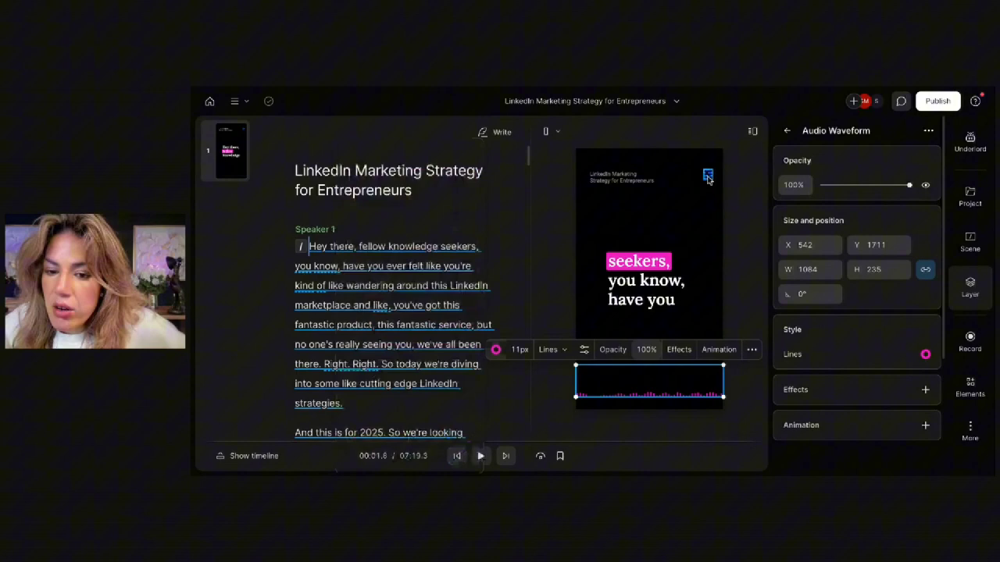
- Delete the blue Descript logo, then hide and reshow the Title text layer
{"action": "left_click", "coordinate": [707, 177]}
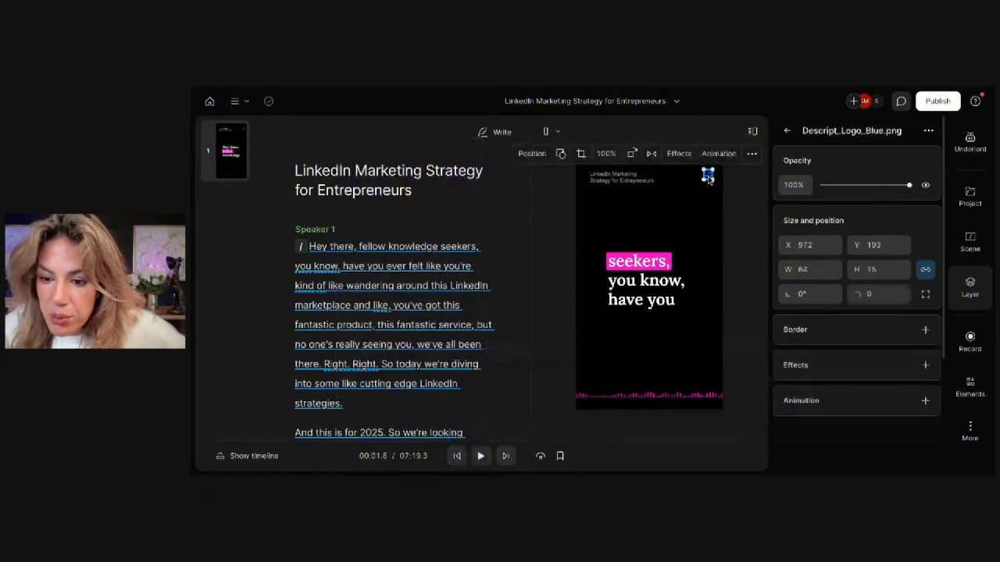
{"action": "key", "text": "Delete"}
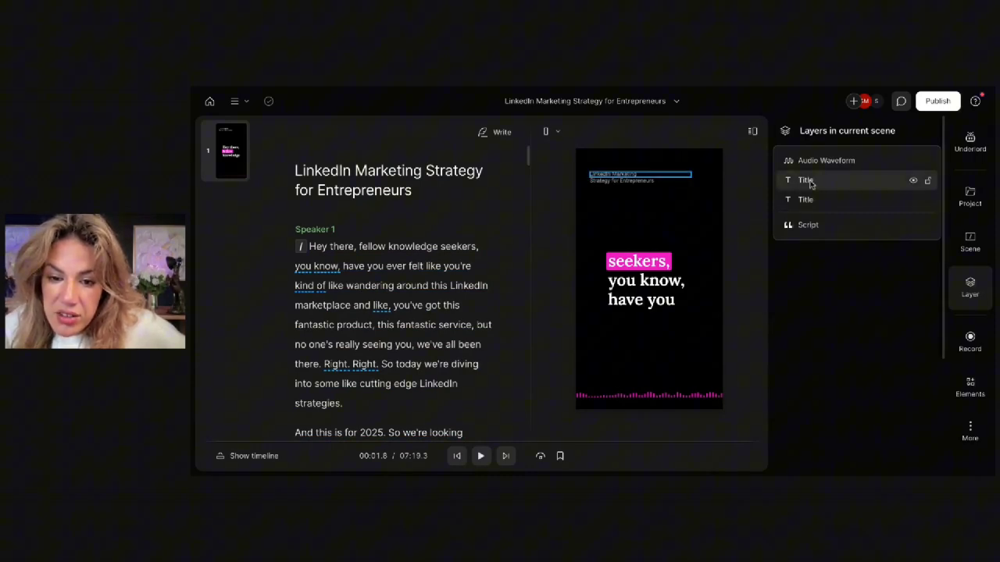
{"action": "left_click", "coordinate": [913, 181]}
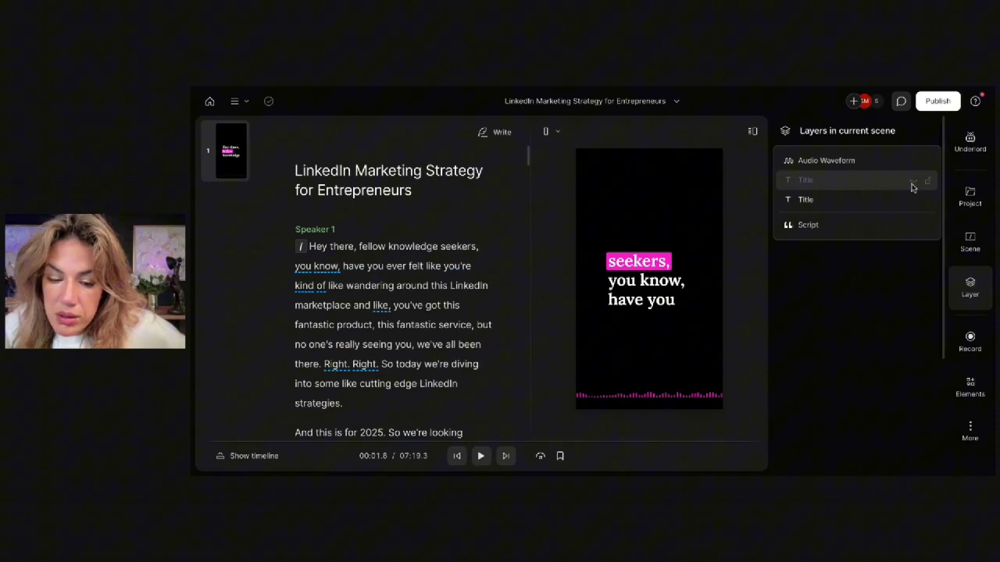
{"action": "left_click", "coordinate": [913, 182]}
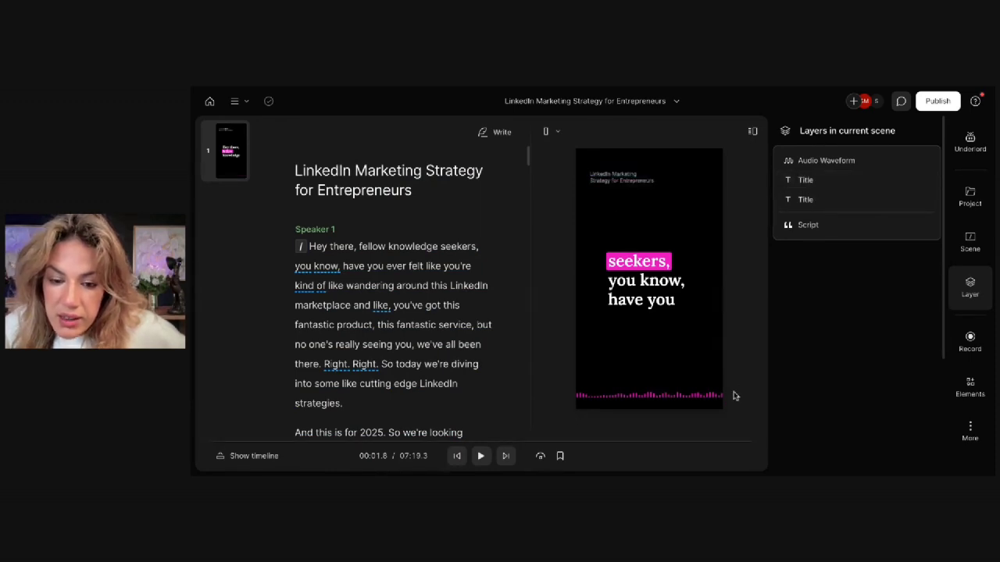
{"action": "left_click", "coordinate": [640, 281]}
{"action": "left_click", "coordinate": [748, 205]}
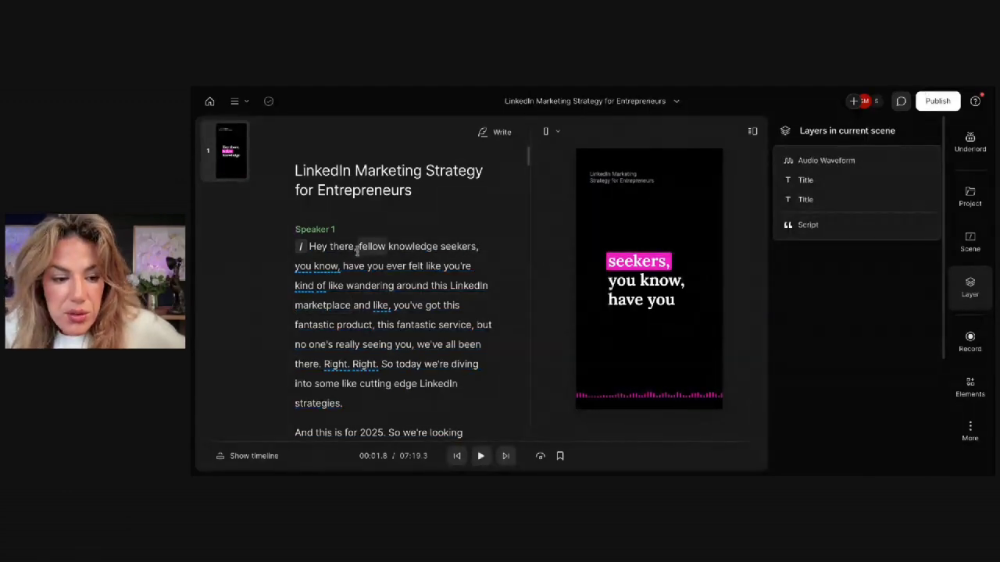
{"action": "scroll", "coordinate": [402, 306], "scroll_direction": "down", "scroll_amount": 20}
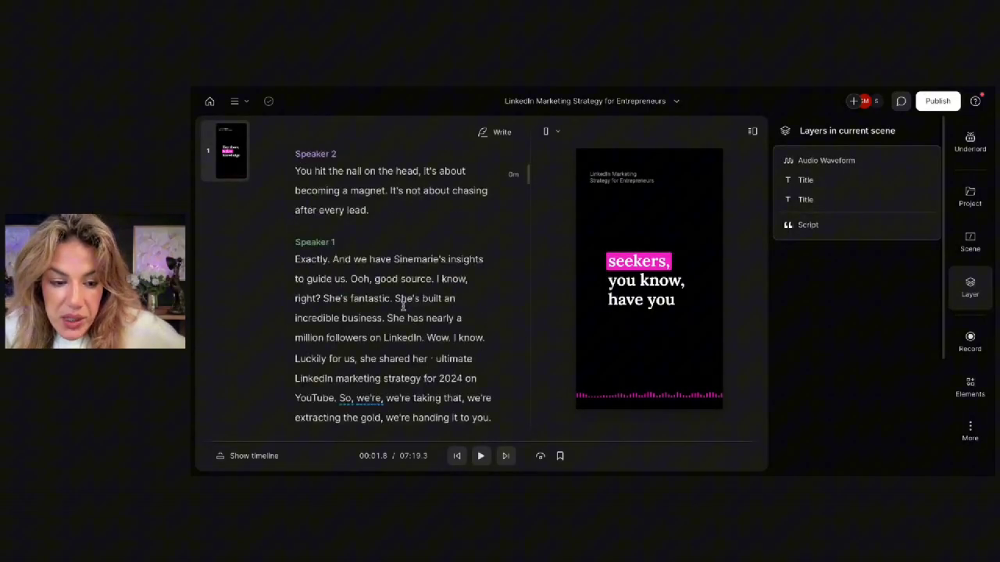
{"action": "scroll", "coordinate": [402, 306], "scroll_direction": "up", "scroll_amount": 20}
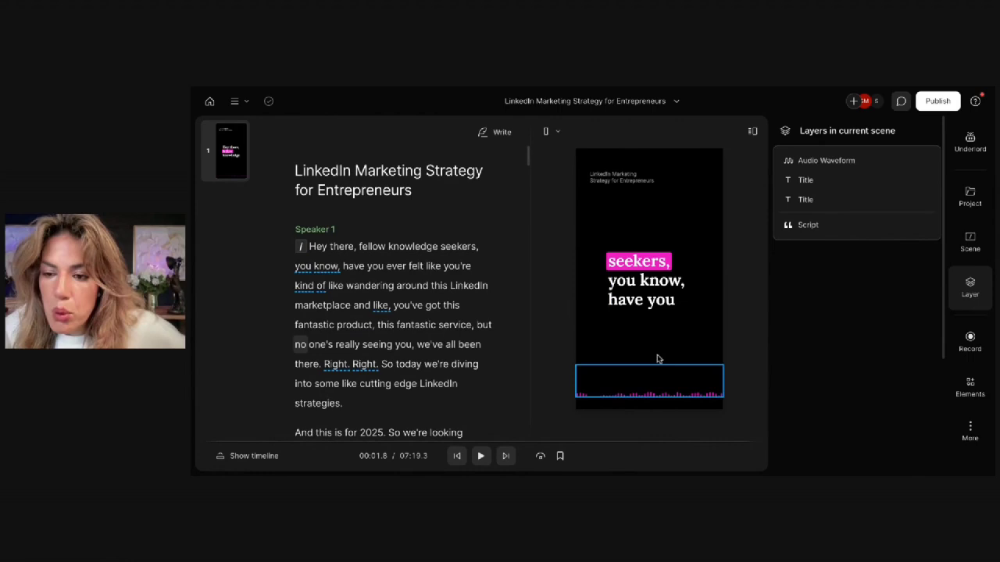
- Switch the clip to Landscape 16:9 and reduce the caption text size to 100
{"action": "left_click", "coordinate": [554, 130]}
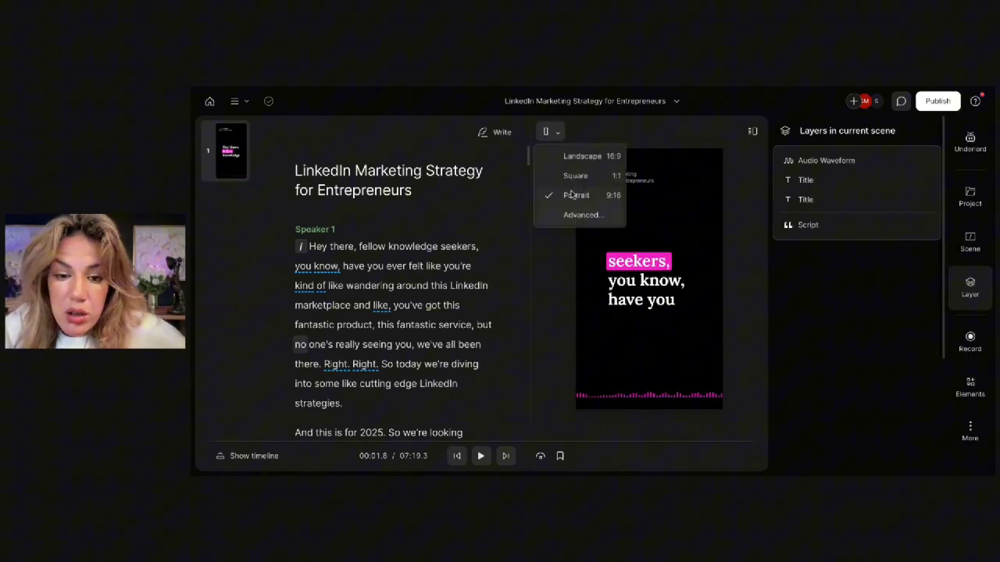
{"action": "left_click", "coordinate": [598, 154]}
{"action": "left_click", "coordinate": [638, 299]}
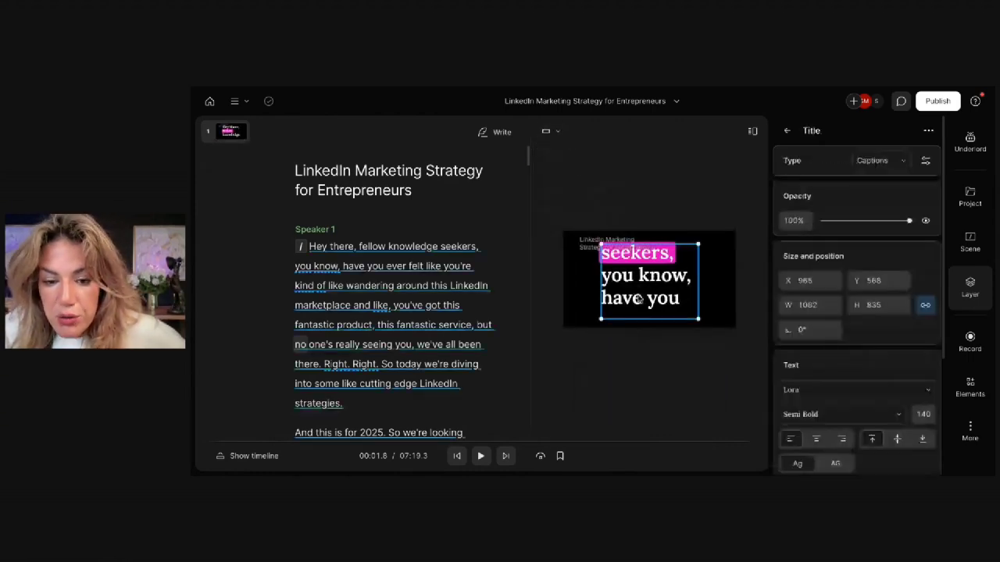
{"action": "left_click", "coordinate": [512, 228]}
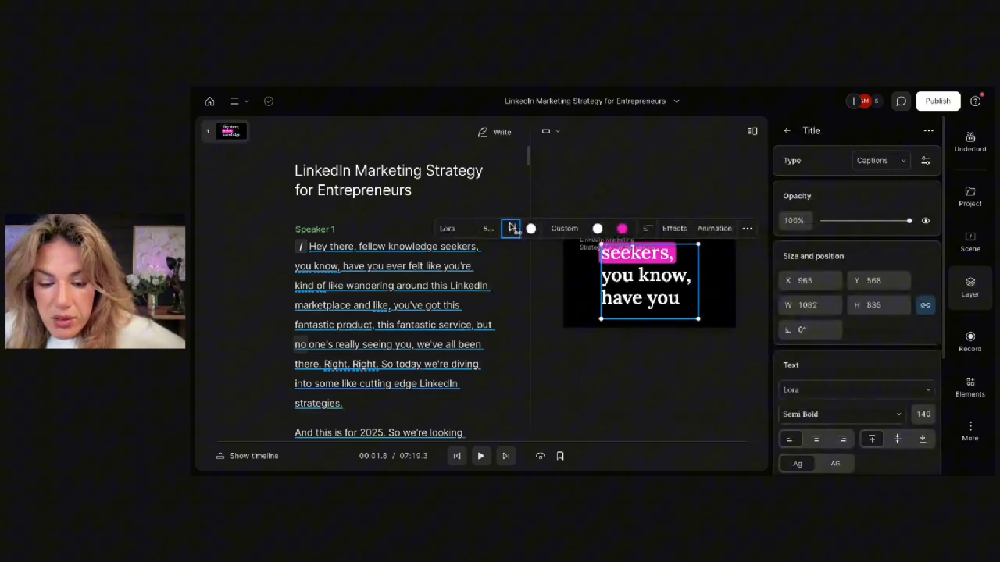
{"action": "type", "text": "100"}
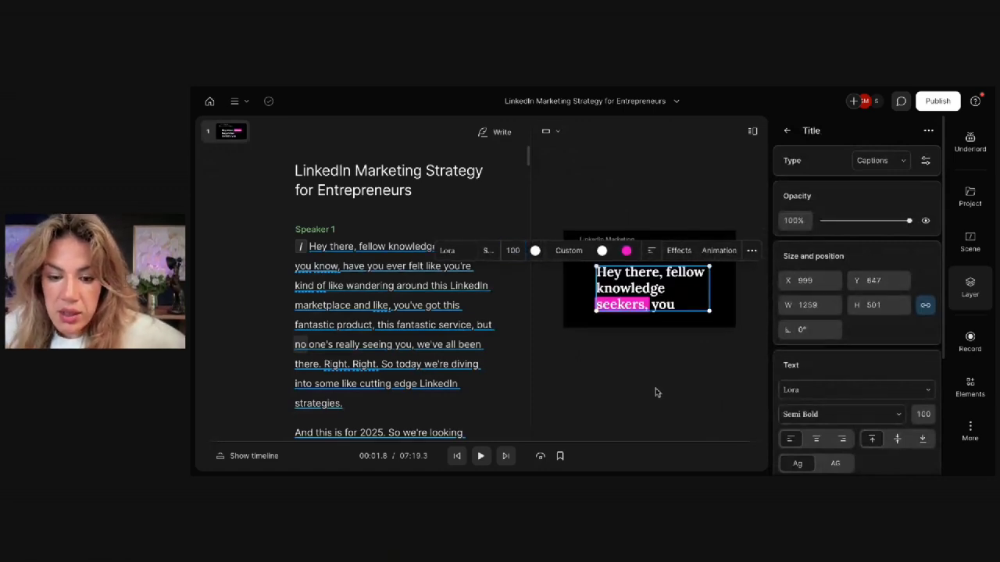
{"action": "left_click", "coordinate": [656, 392]}
{"action": "scroll", "coordinate": [486, 413], "scroll_direction": "down", "scroll_amount": 5}
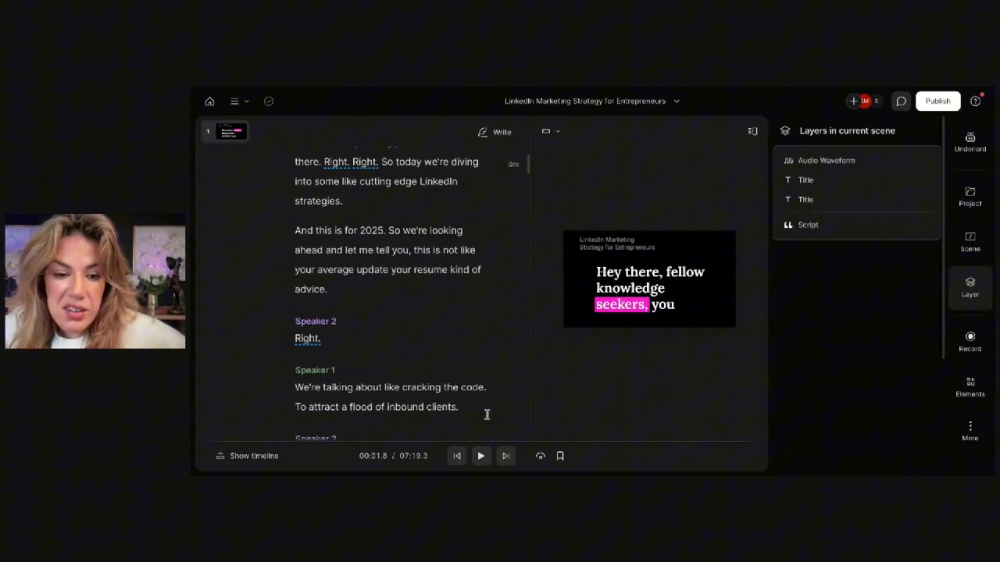
- Undo the font size and layout changes with Ctrl+Z, back to portrait
{"action": "key", "text": "ctrl+z"}
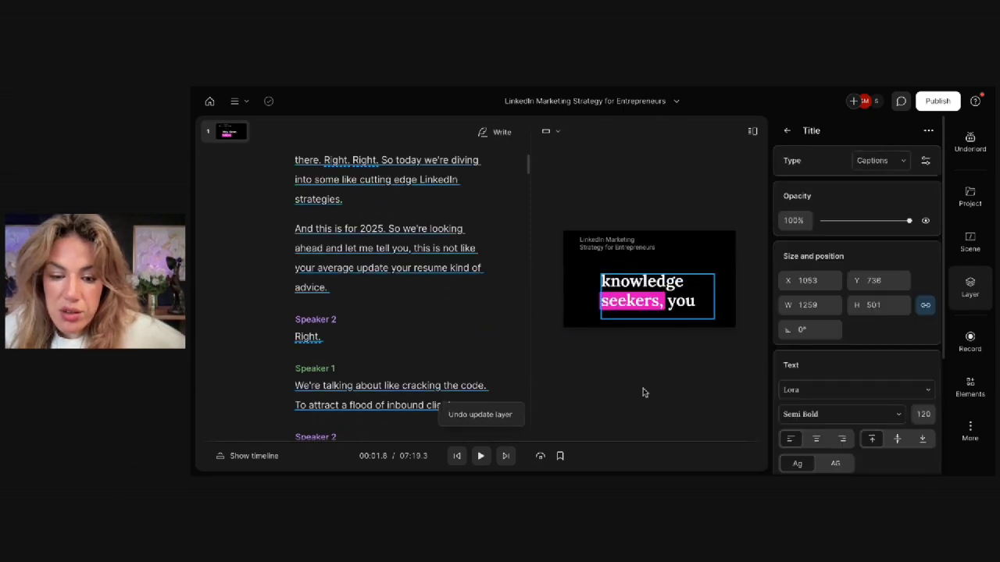
{"action": "key", "text": "ctrl+z"}
{"action": "key", "text": "ctrl+z"}
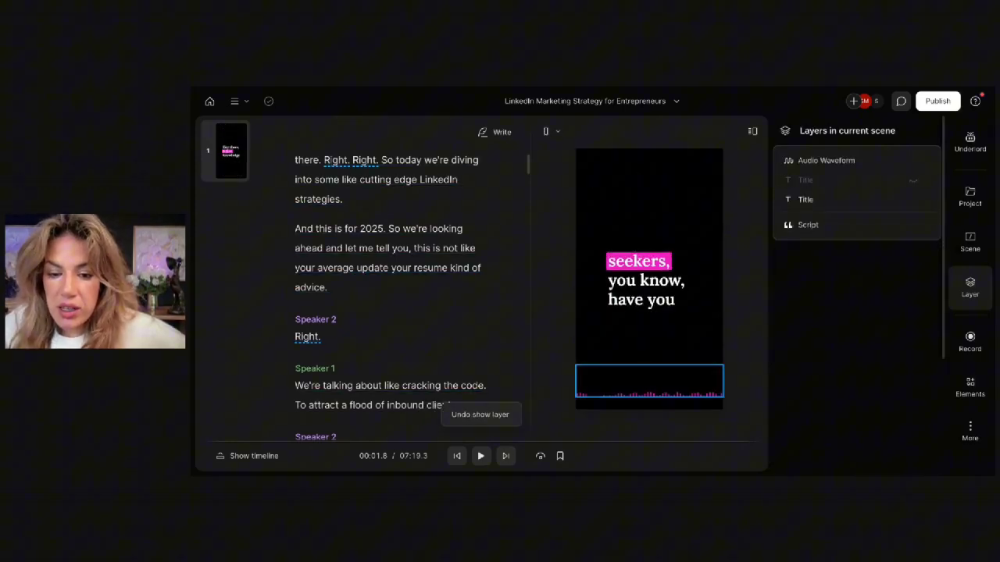
{"action": "key", "text": "ctrl+z"}
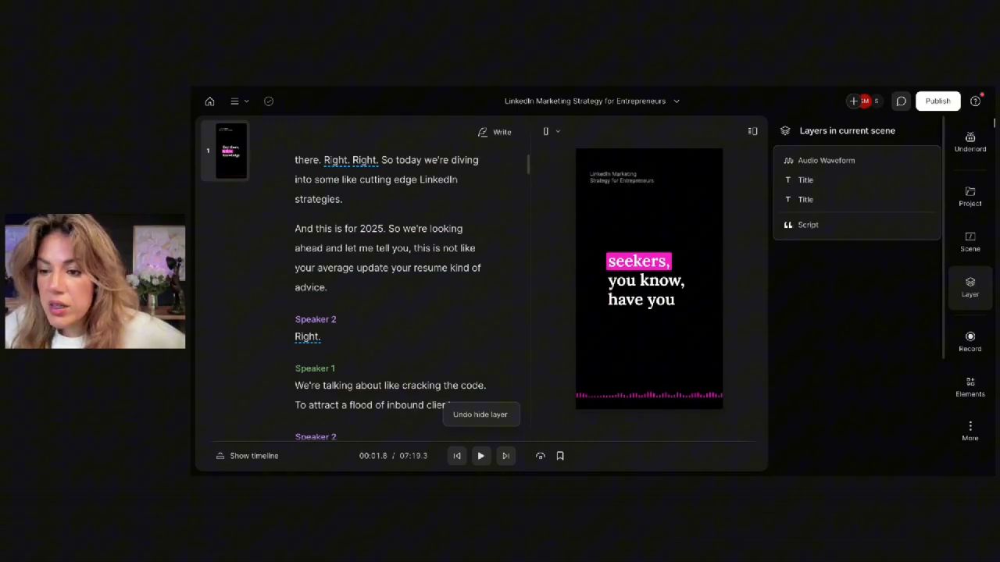
- Open the Underlord panel and browse its AI actions, such as Studio Sound and Create clips
{"action": "left_click", "coordinate": [969, 140]}
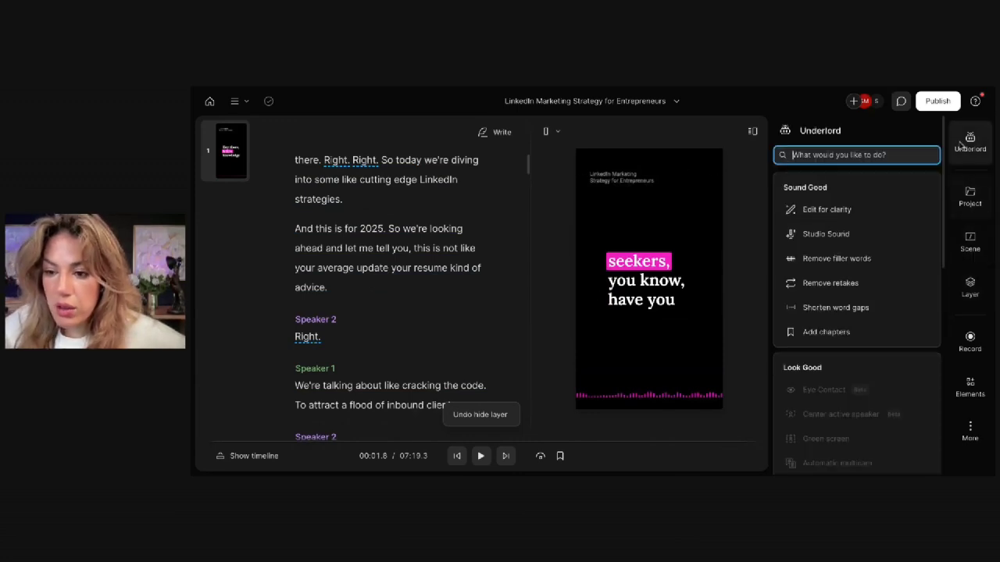
{"action": "scroll", "coordinate": [867, 210], "scroll_direction": "down", "scroll_amount": 3}
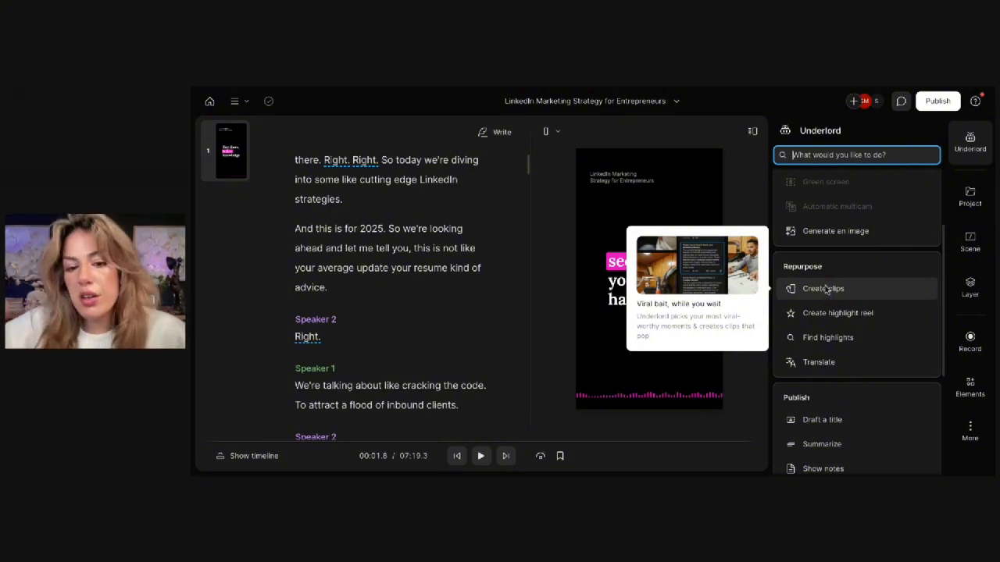
{"action": "scroll", "coordinate": [826, 274], "scroll_direction": "up", "scroll_amount": 5}
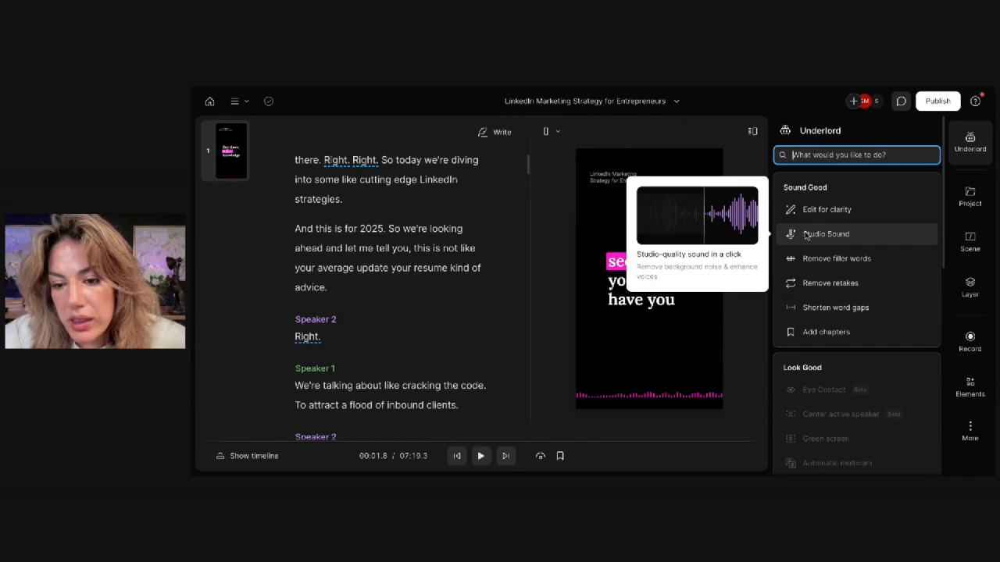
{"action": "scroll", "coordinate": [295, 205], "scroll_direction": "up", "scroll_amount": 3}
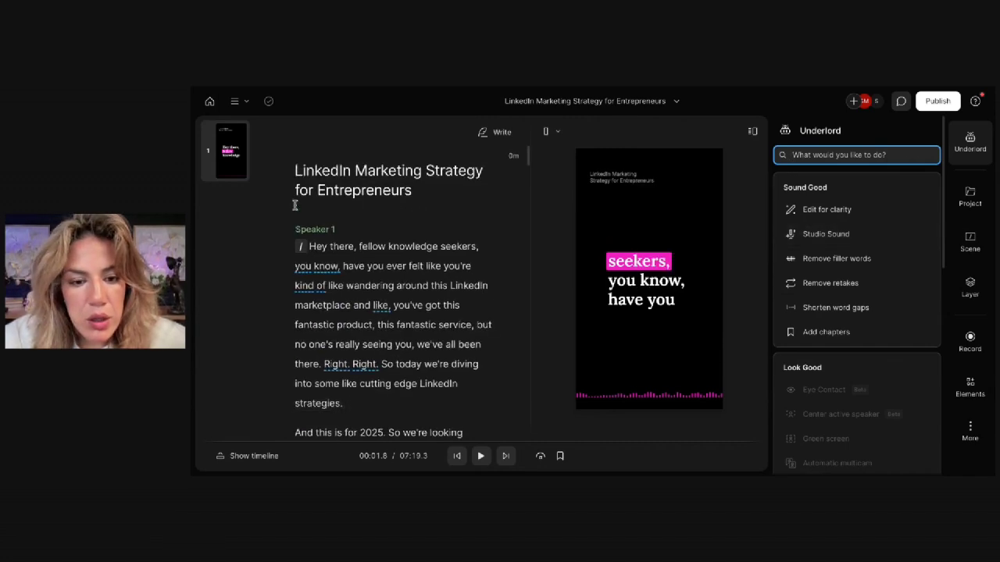
- Play the episode from the start of the transcript to check the audio
{"action": "left_click", "coordinate": [310, 248]}
{"action": "key", "text": "space"}
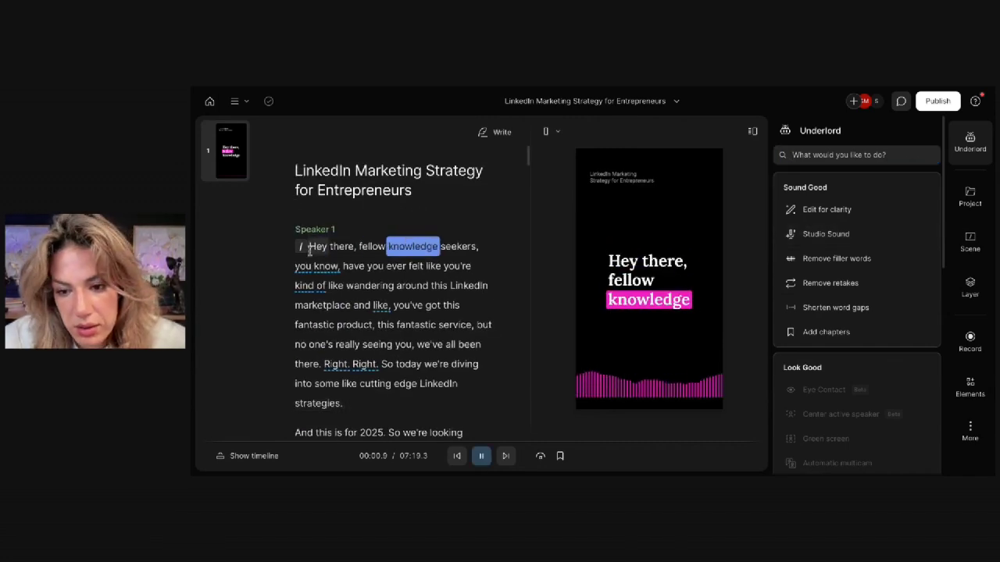
{"action": "key", "text": "space"}
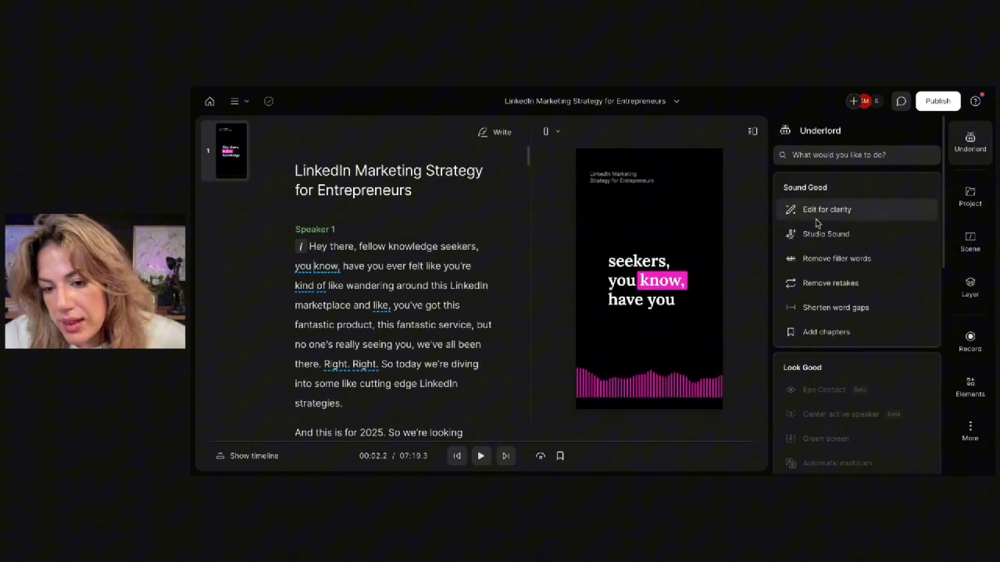
- Apply Studio Sound to the LinkedIn Marketing Strategy for Entrepreneurs.wav audio from Underlord
{"action": "left_click", "coordinate": [817, 233]}
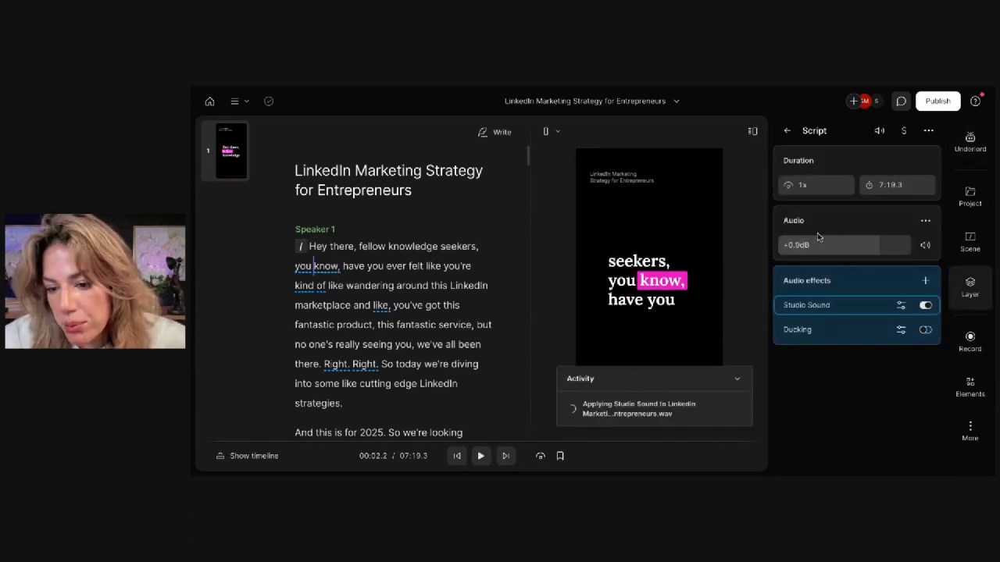
{"action": "left_click", "coordinate": [788, 130]}
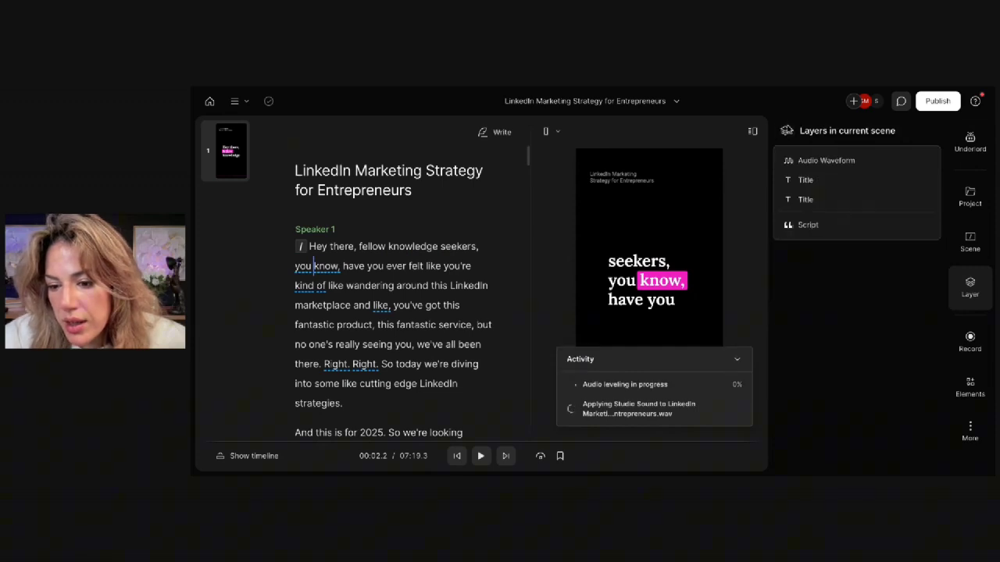
{"action": "left_click", "coordinate": [969, 143]}
{"action": "scroll", "coordinate": [857, 273], "scroll_direction": "down", "scroll_amount": 3}
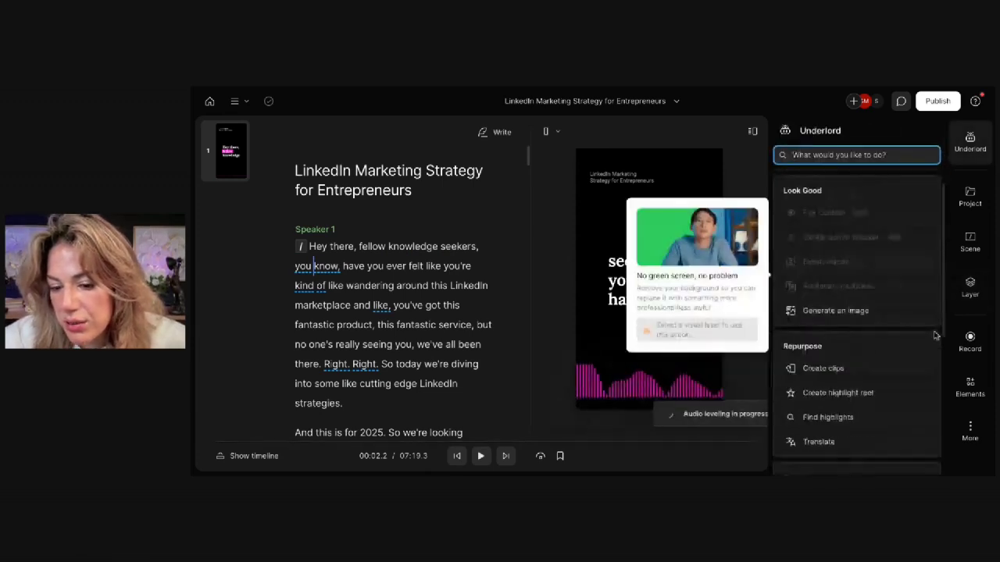
- Look at the Create clips option, then back out and reopen the Underlord action list
{"action": "left_click", "coordinate": [828, 219]}
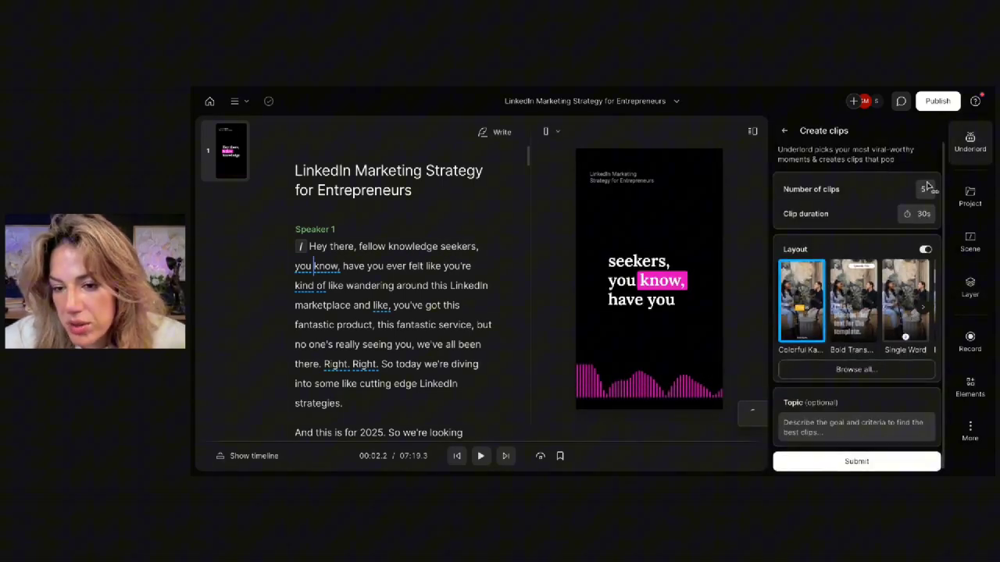
{"action": "left_click", "coordinate": [784, 130]}
{"action": "left_click", "coordinate": [980, 139]}
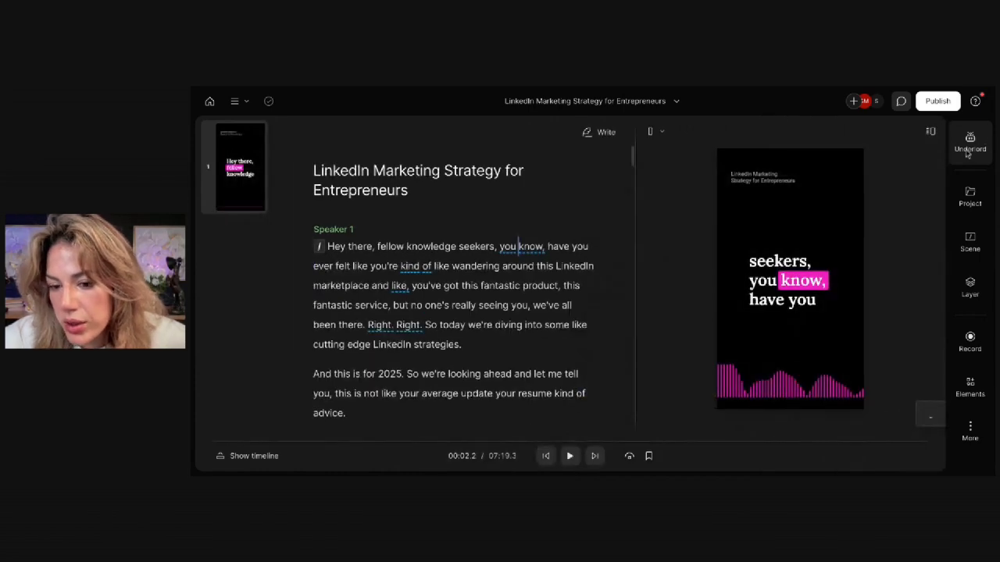
{"action": "left_click", "coordinate": [969, 142]}
{"action": "scroll", "coordinate": [828, 328], "scroll_direction": "down", "scroll_amount": 3}
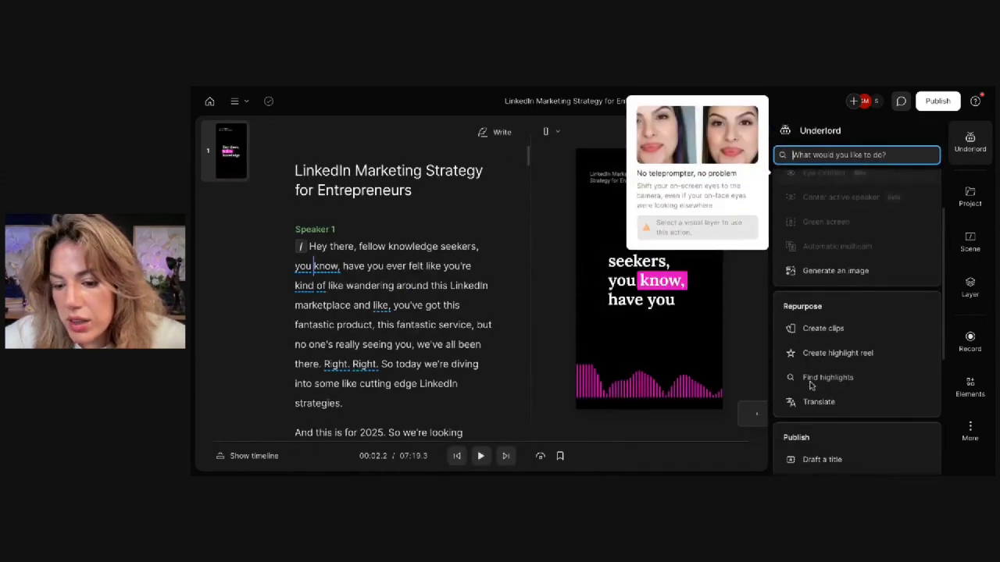
- Generate 5 clips of 120 s each with layout off and topic 'viral'
{"action": "left_click", "coordinate": [818, 339]}
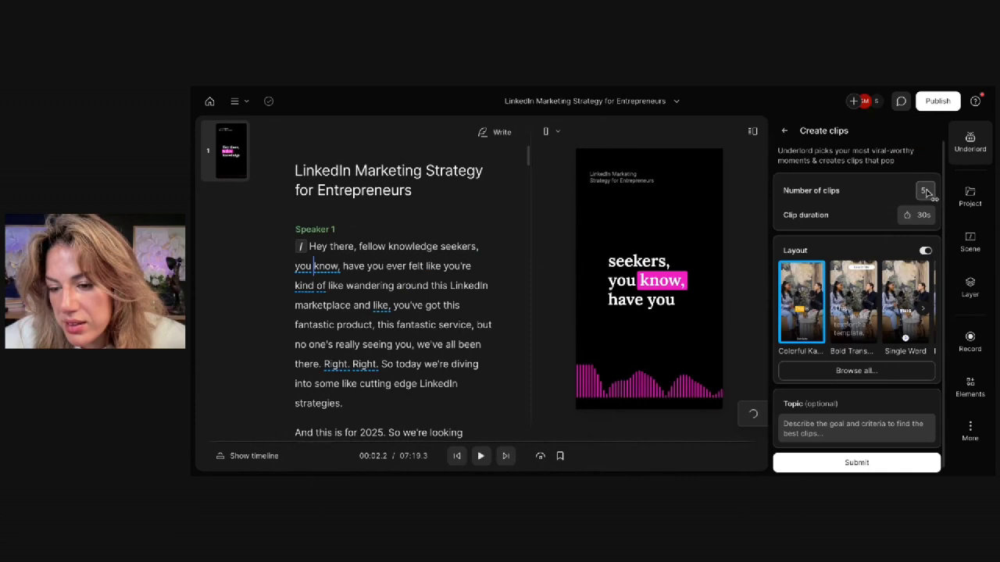
{"action": "key", "text": "Tab"}
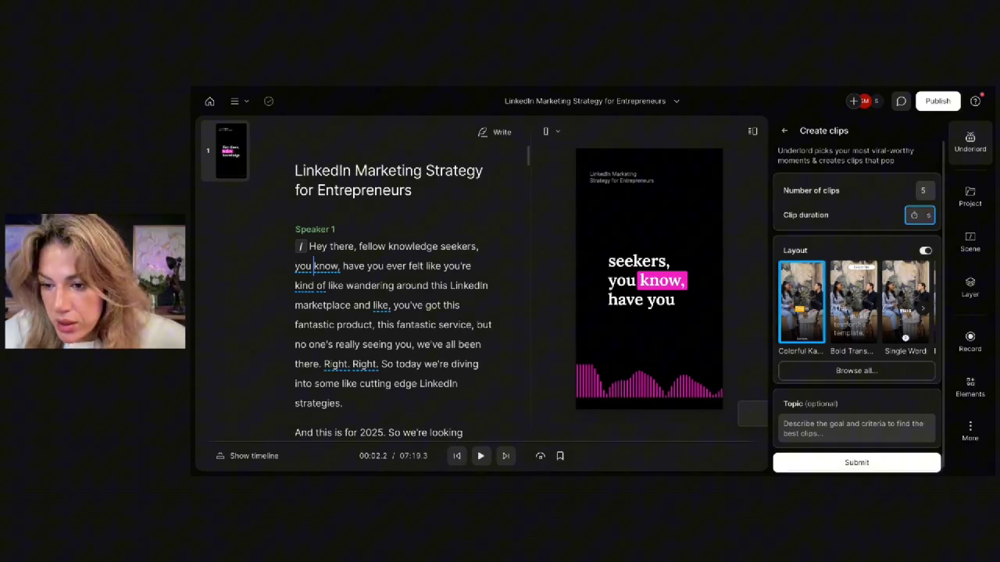
{"action": "type", "text": "120"}
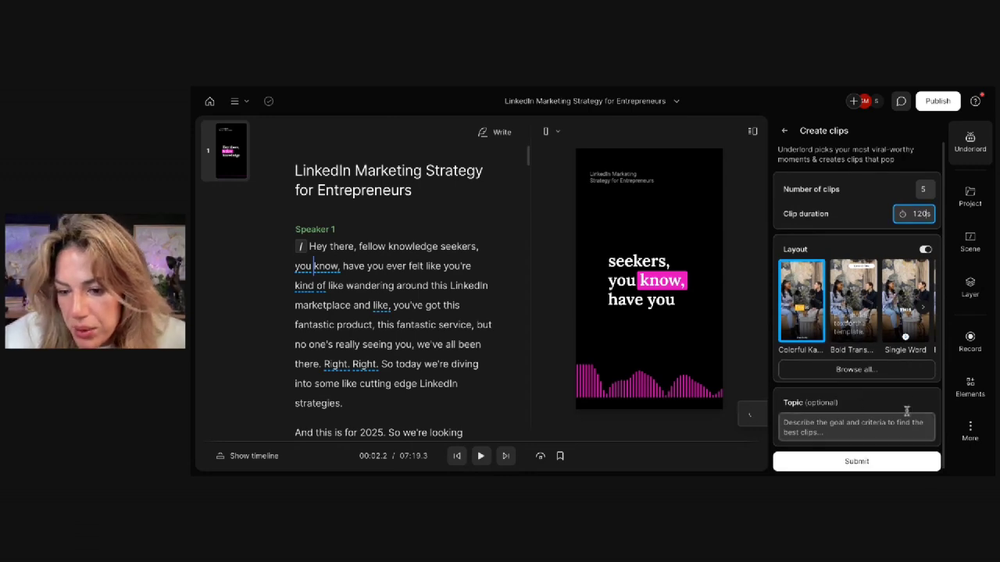
{"action": "left_click", "coordinate": [926, 251]}
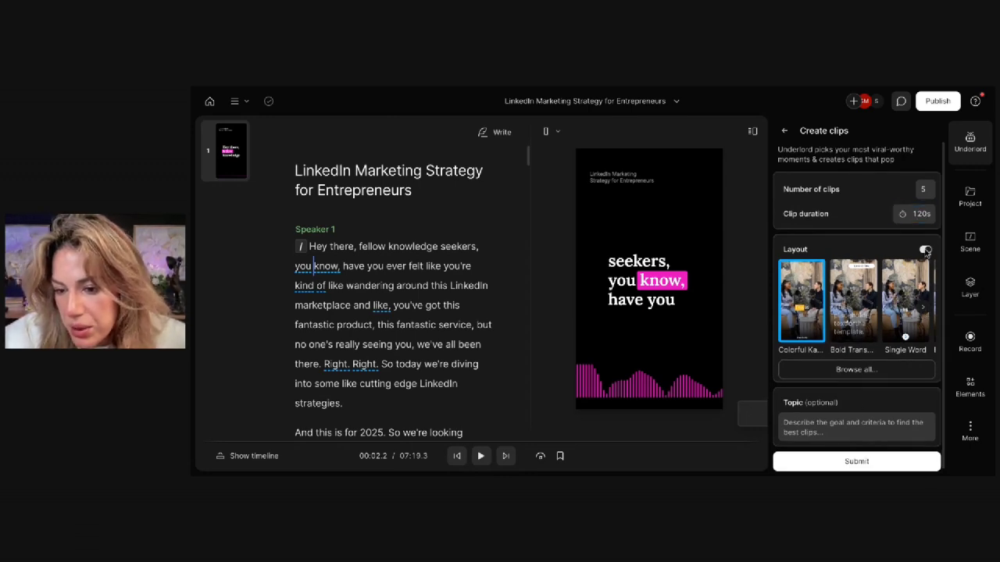
{"action": "left_click", "coordinate": [890, 305]}
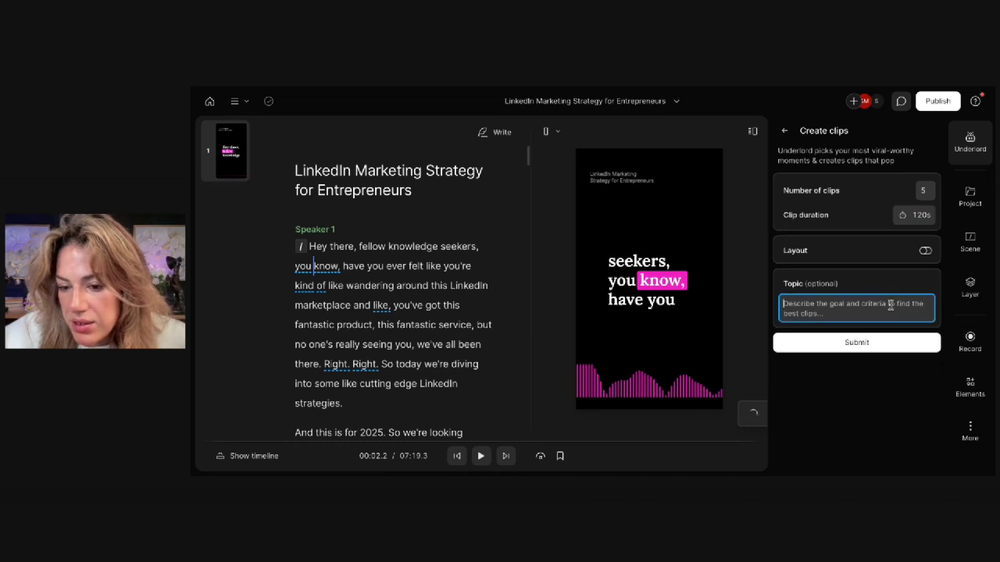
{"action": "type", "text": "Releva"}
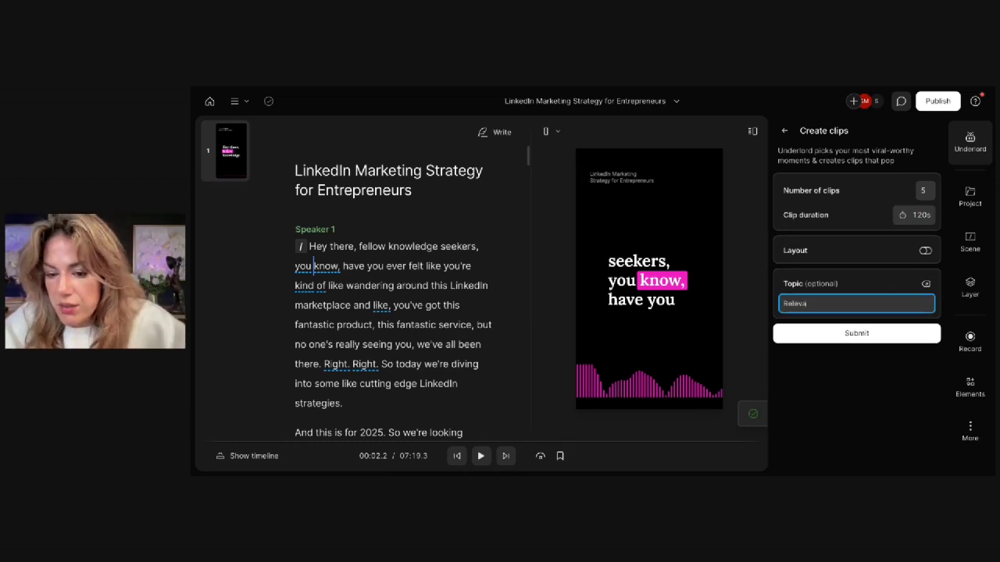
{"action": "type", "text": "nt to business owners"}
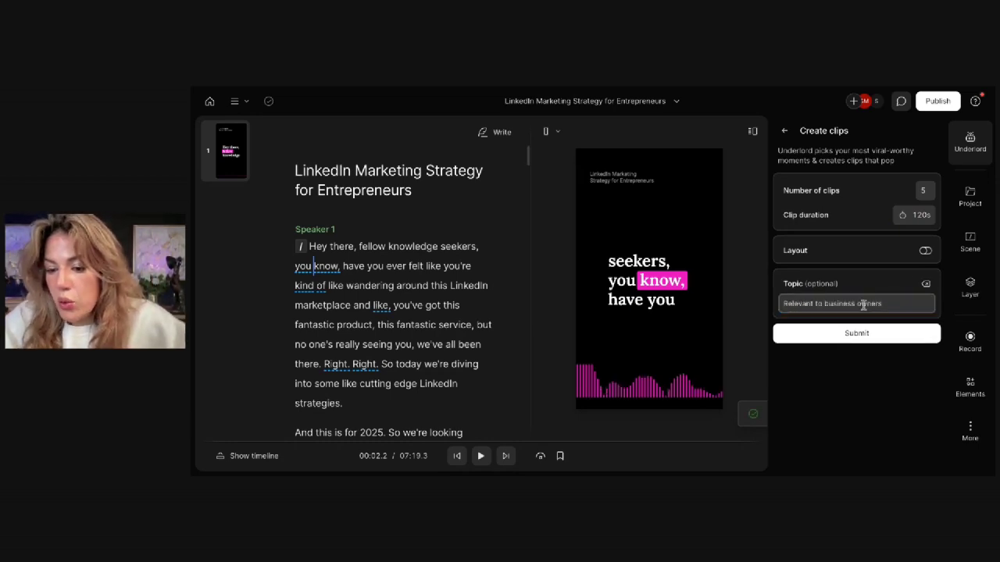
{"action": "key", "text": "ctrl+a"}
{"action": "type", "text": "viral"}
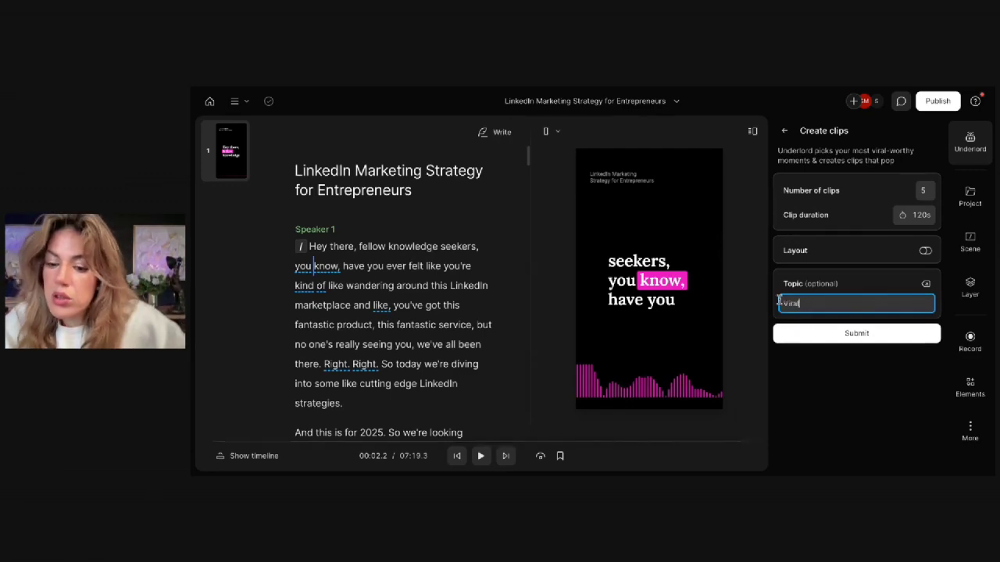
{"action": "left_click", "coordinate": [800, 336]}
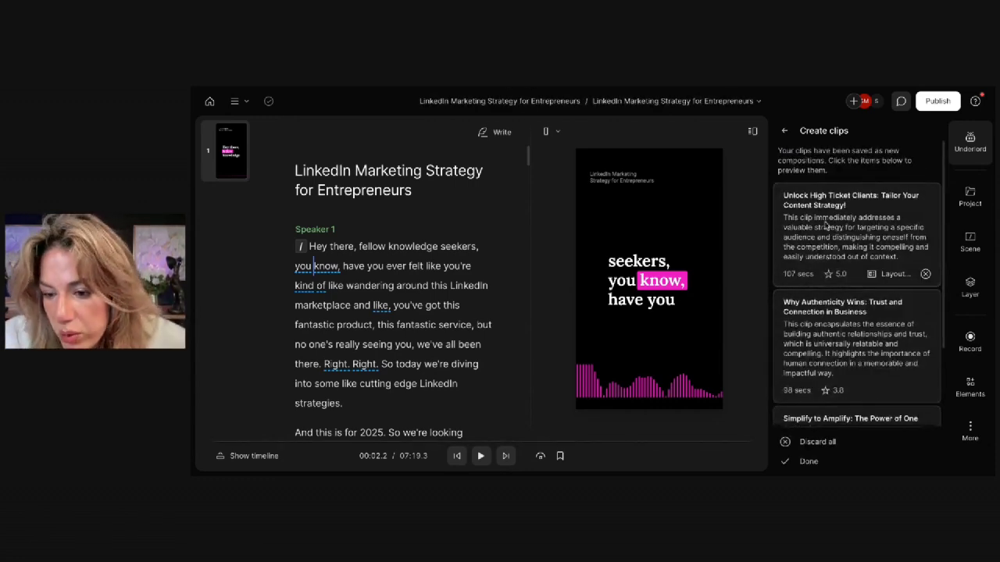
- Open the first clip, 'Unlock High Ticket Clients: Tailor Your Content Strategy!', and preview it to 00:38
{"action": "left_click", "coordinate": [826, 226]}
{"action": "left_click", "coordinate": [480, 456]}
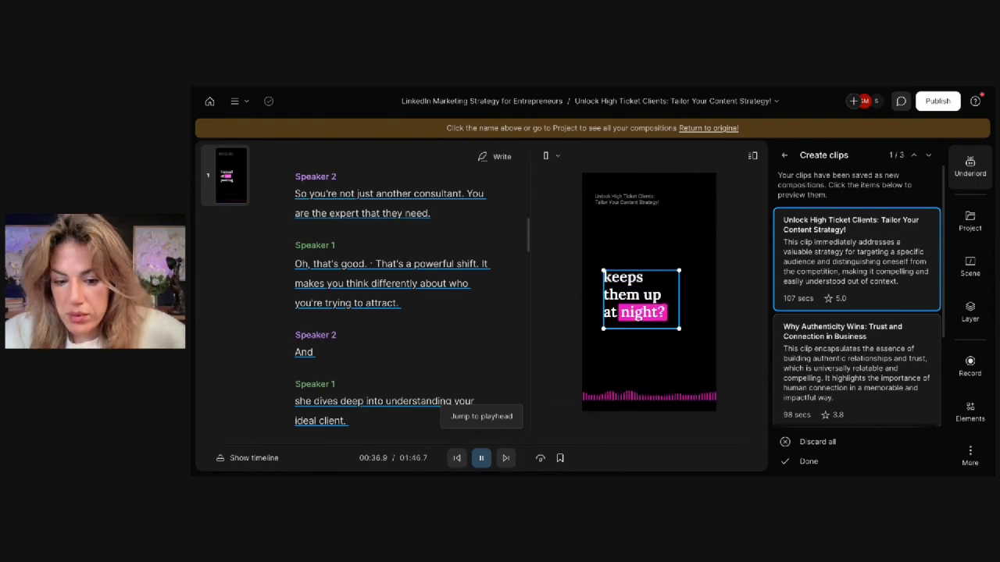
{"action": "left_click", "coordinate": [481, 459]}
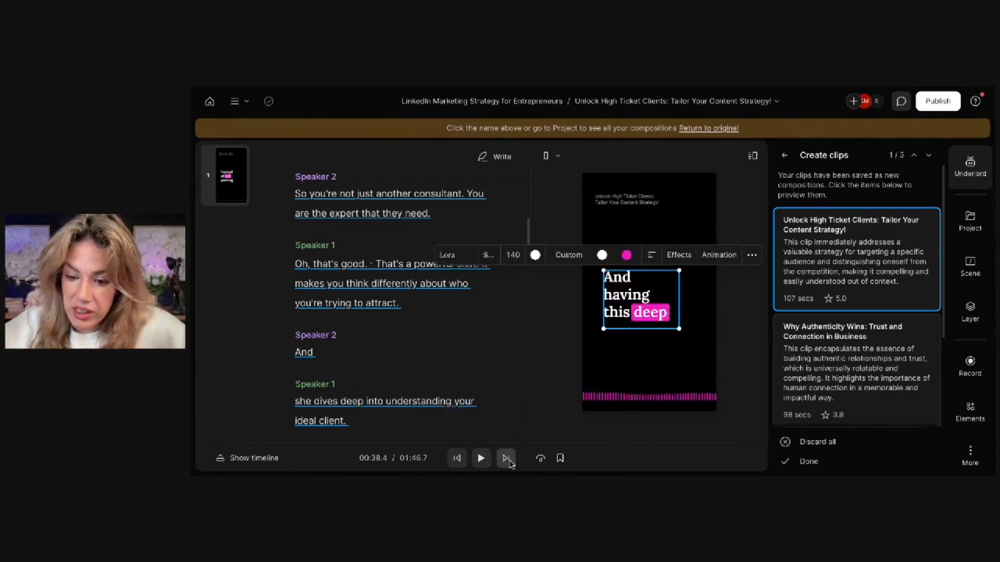
- Add a 'YouGrow.Club' title text element at font size 80
{"action": "left_click", "coordinate": [808, 460]}
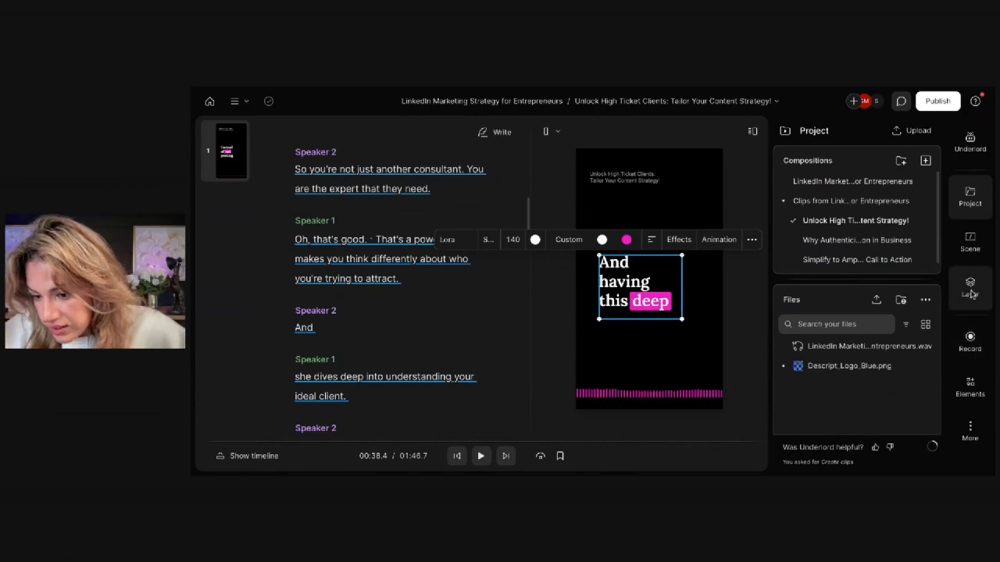
{"action": "key", "text": "e"}
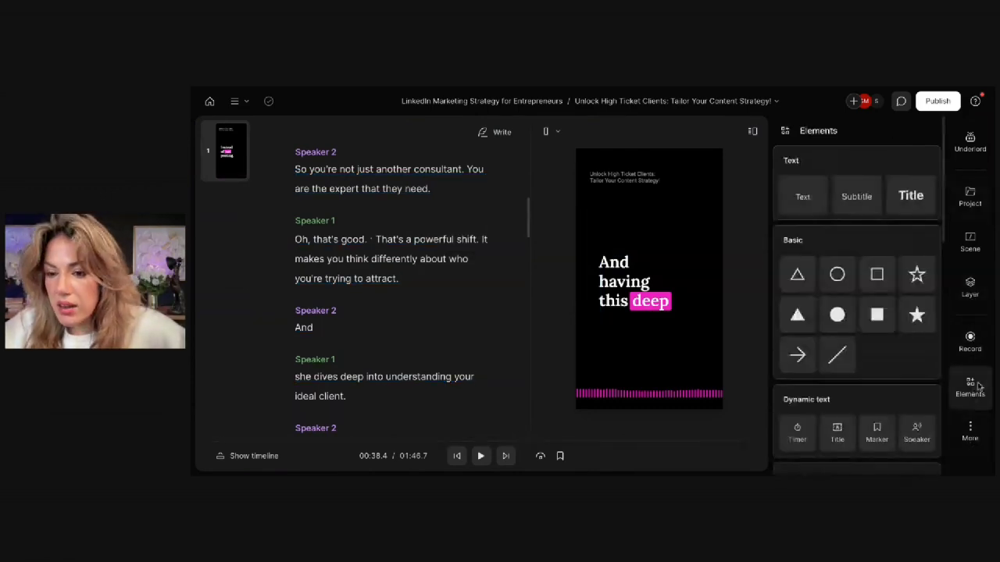
{"action": "left_click", "coordinate": [910, 196]}
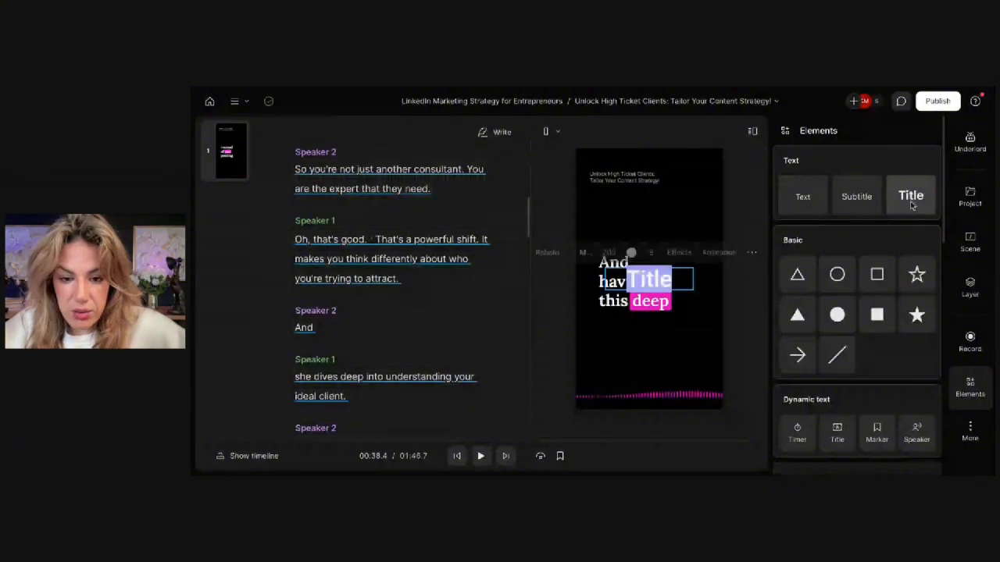
{"action": "type", "text": "YouGrow C"}
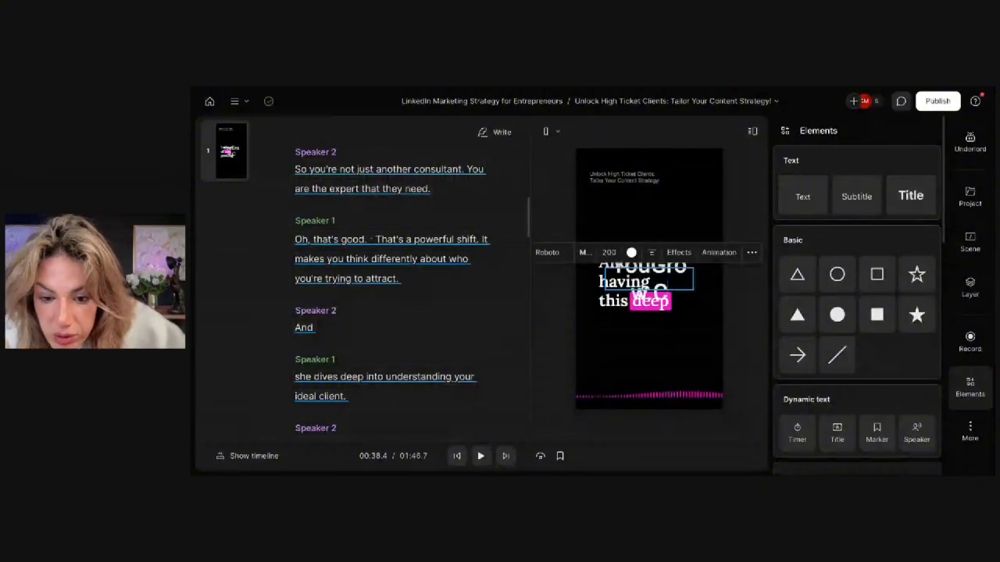
{"action": "type", "text": "l"}
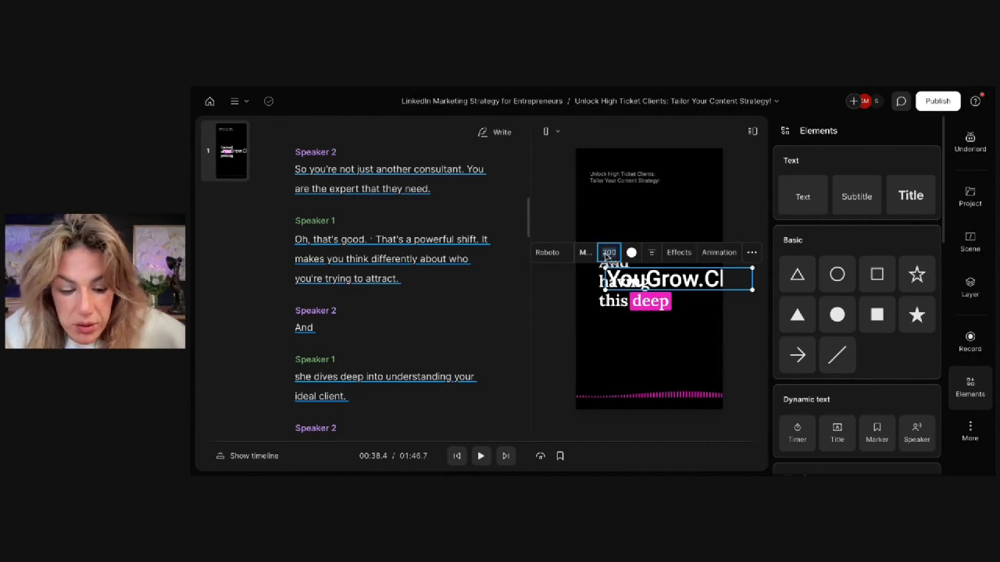
{"action": "left_click", "coordinate": [607, 252]}
{"action": "type", "text": "80"}
{"action": "key", "text": "Return"}
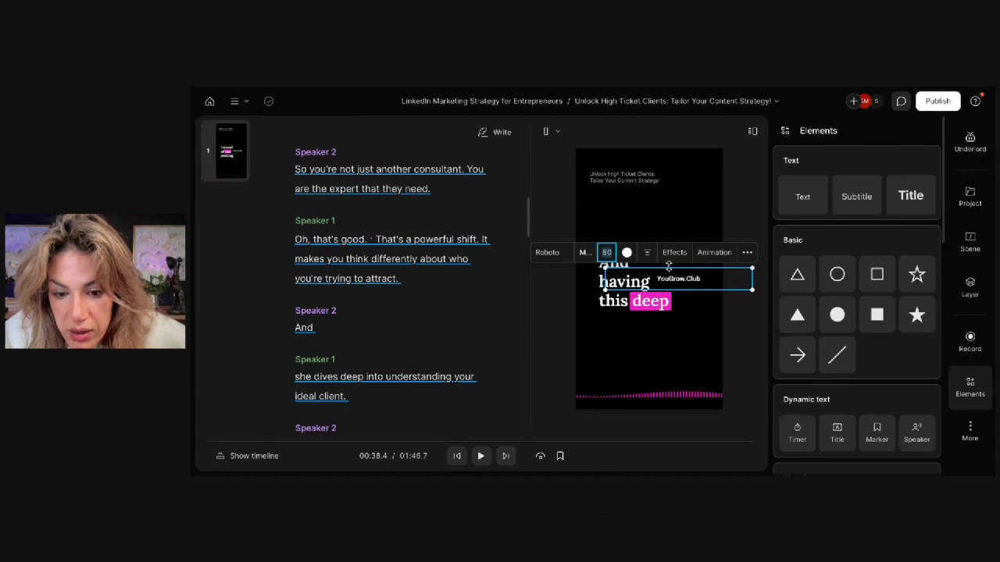
{"action": "left_click", "coordinate": [755, 322]}
- Move the YouGrow.Club text below the captions and adjust the caption box
{"action": "left_click_drag", "start_coordinate": [678, 283], "coordinate": [666, 381]}
{"action": "left_click", "coordinate": [723, 420]}
{"action": "left_click", "coordinate": [725, 284]}
{"action": "left_click", "coordinate": [762, 292]}
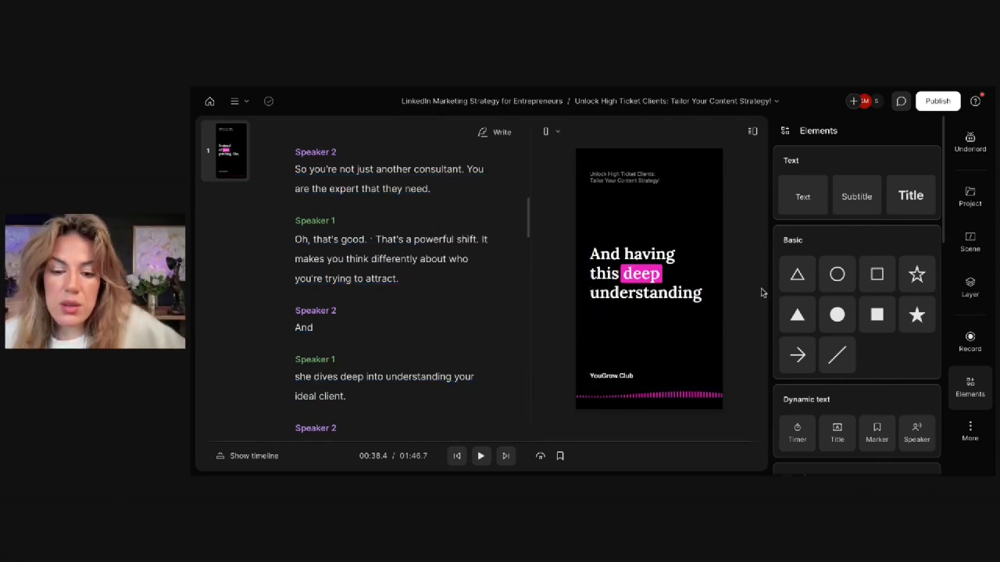
{"action": "left_click", "coordinate": [605, 373]}
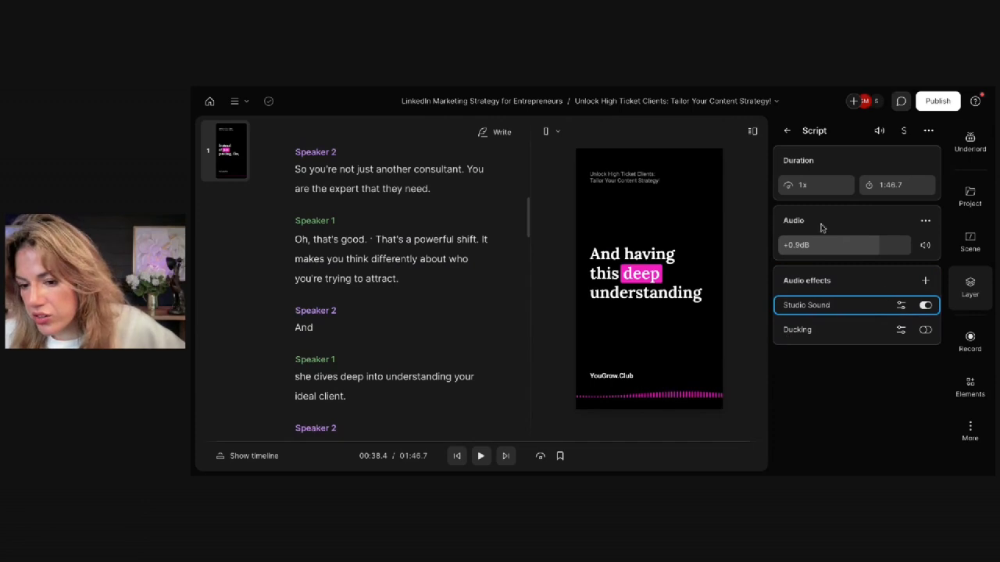
- Check the Studio Sound settings, then play the clip from the word 'Instead'
{"action": "left_click", "coordinate": [900, 306]}
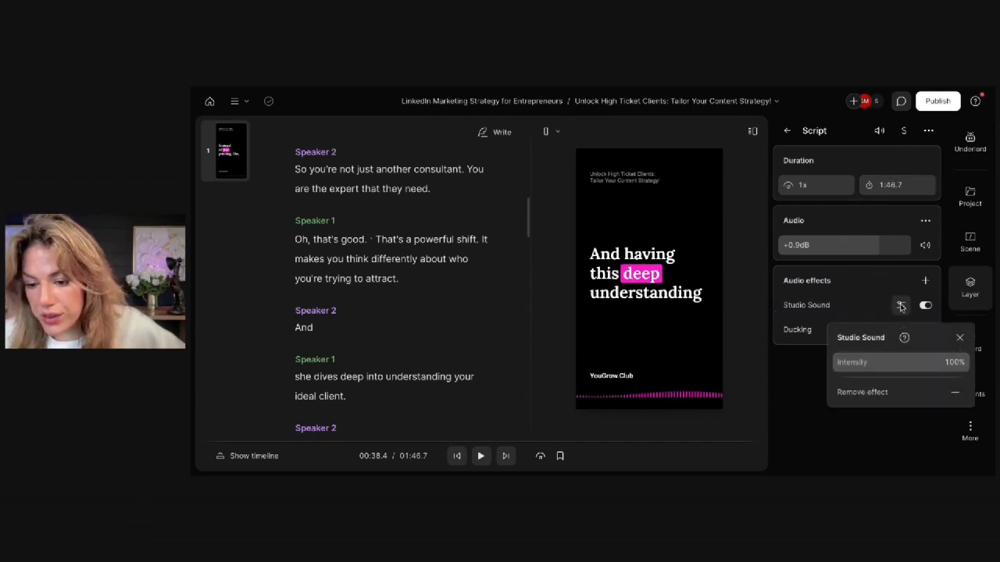
{"action": "left_click", "coordinate": [300, 174]}
{"action": "scroll", "coordinate": [299, 173], "scroll_direction": "up", "scroll_amount": 5}
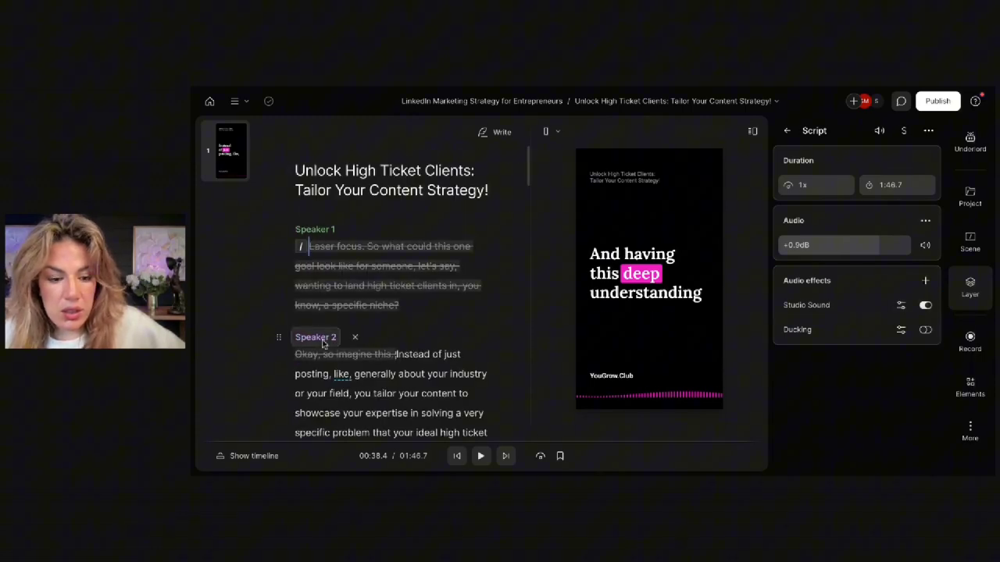
{"action": "left_click", "coordinate": [393, 354]}
{"action": "key", "text": "space"}
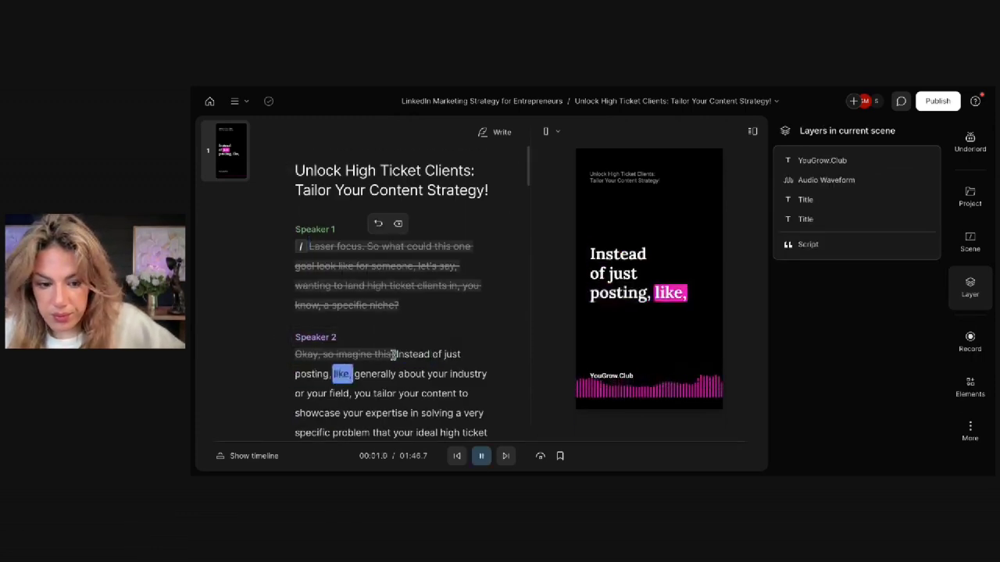
{"action": "scroll", "coordinate": [435, 399], "scroll_direction": "down", "scroll_amount": 10}
{"action": "scroll", "coordinate": [435, 399], "scroll_direction": "down", "scroll_amount": 1}
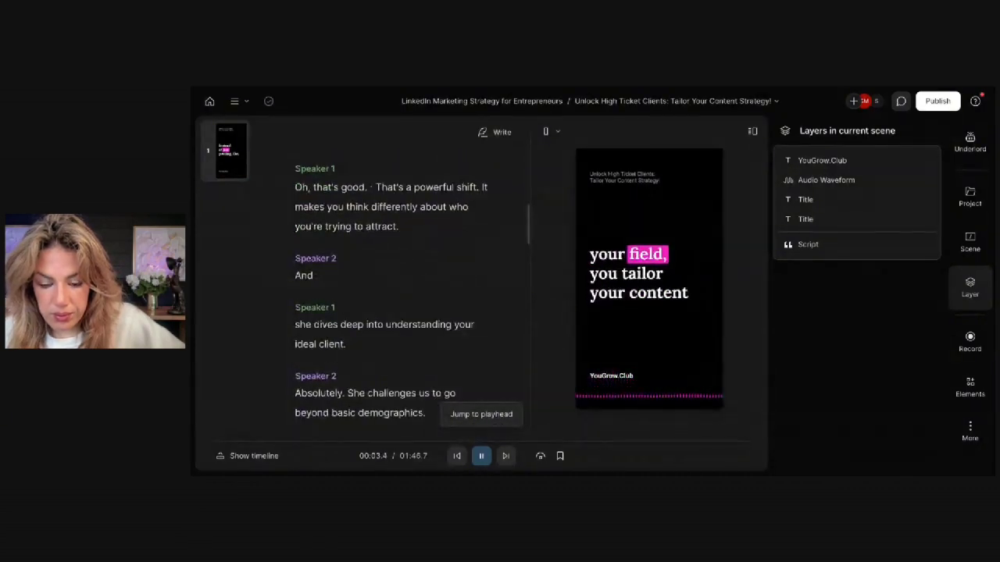
- Shorten the YouGrow.Club text box so it sits just above the pink waveform
{"action": "left_click", "coordinate": [625, 367]}
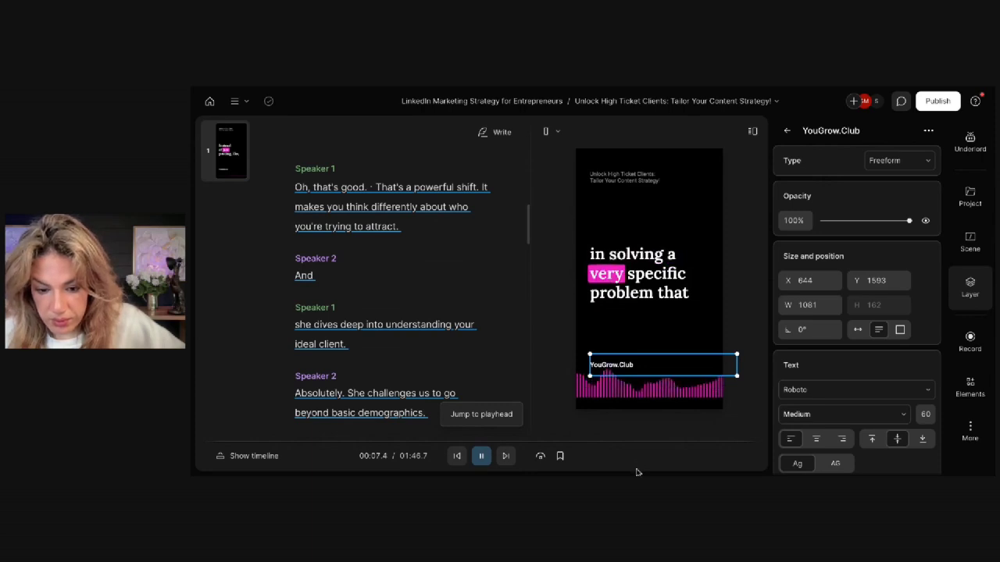
{"action": "left_click_drag", "start_coordinate": [730, 359], "coordinate": [729, 367]}
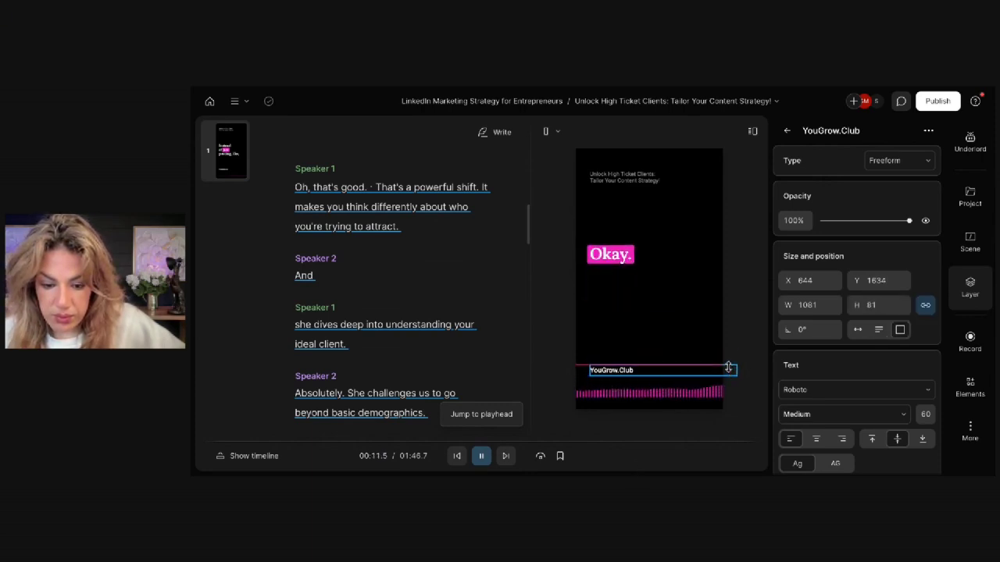
{"action": "left_click", "coordinate": [746, 402]}
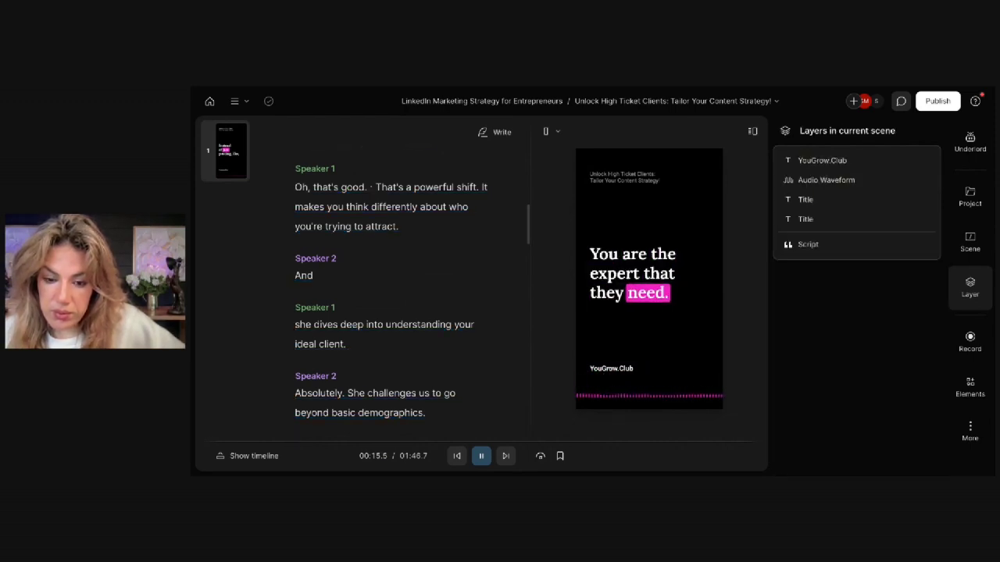
{"action": "left_click", "coordinate": [481, 456]}
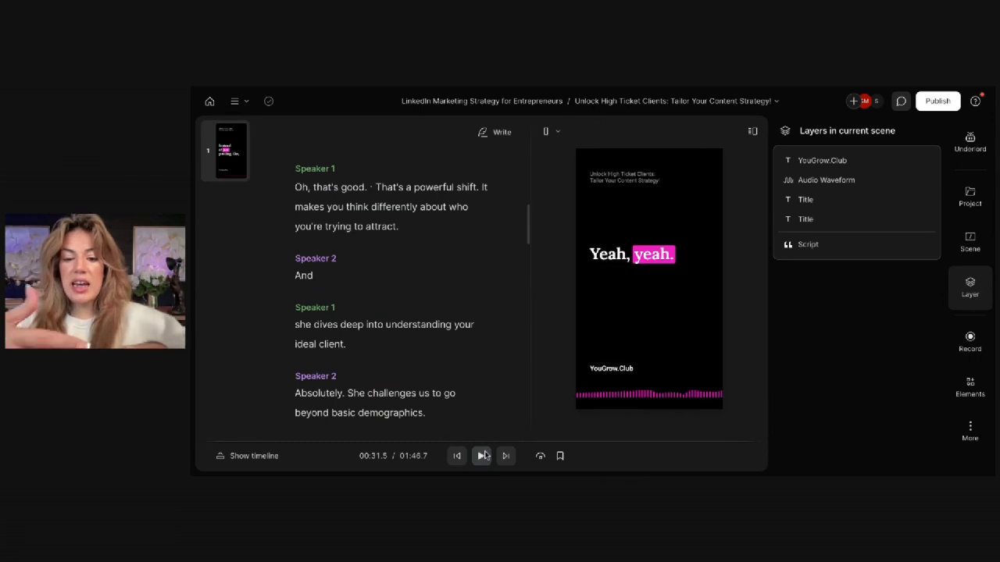
- Remove the small top title and move YouGrow.Club to the top of the frame
{"action": "left_click", "coordinate": [610, 175]}
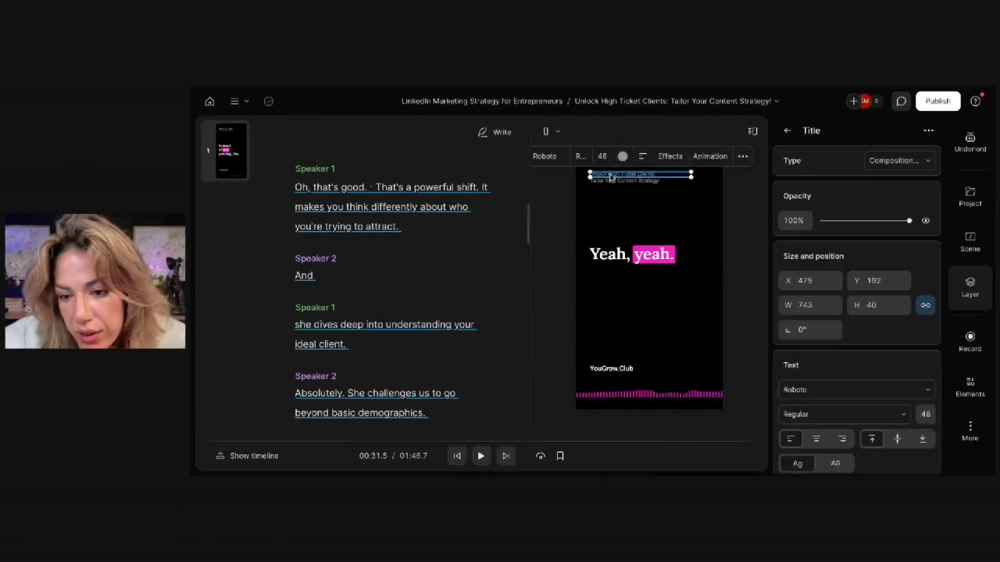
{"action": "left_click", "coordinate": [656, 190]}
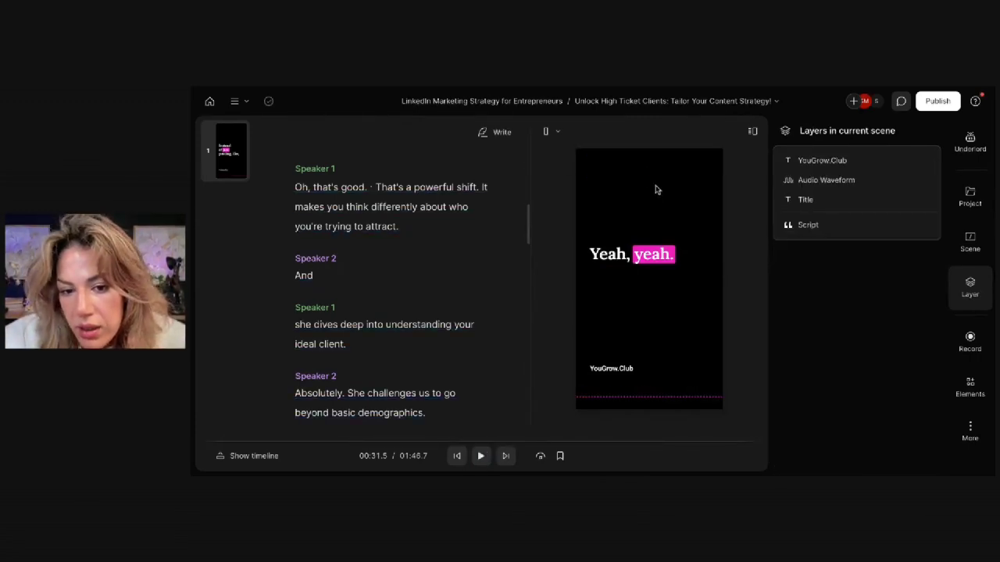
{"action": "left_click_drag", "start_coordinate": [631, 379], "coordinate": [619, 171]}
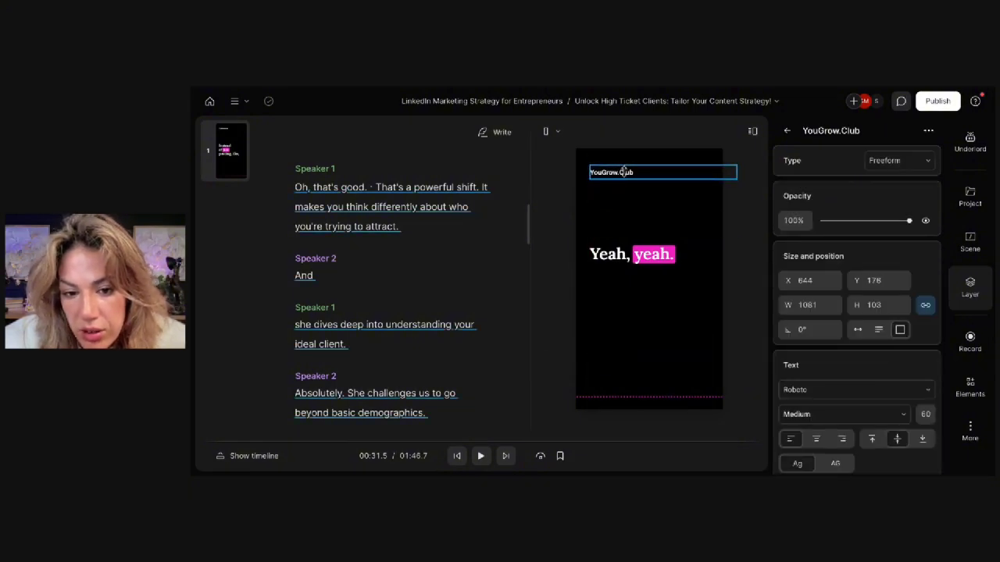
{"action": "left_click", "coordinate": [756, 264]}
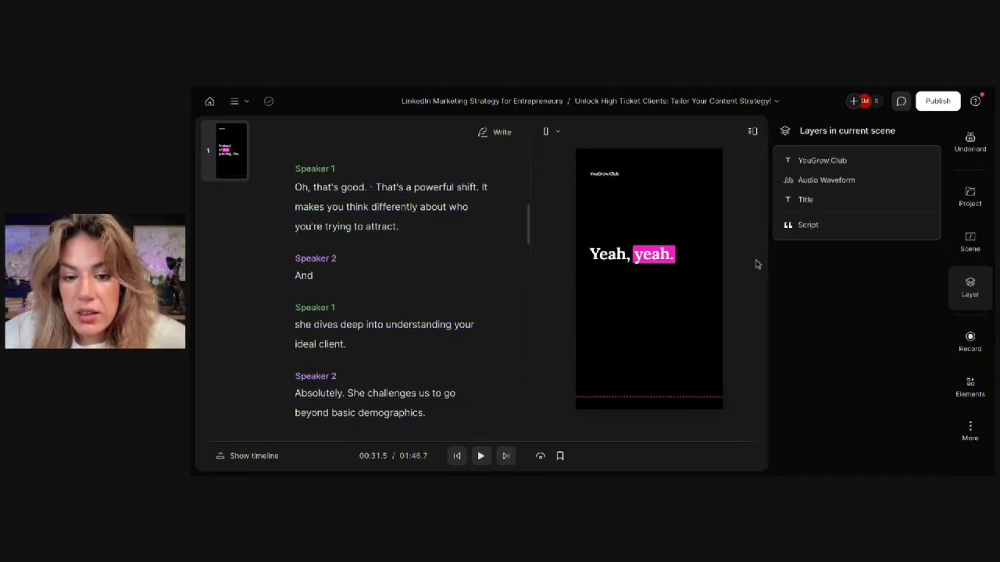
{"action": "key", "text": "space"}
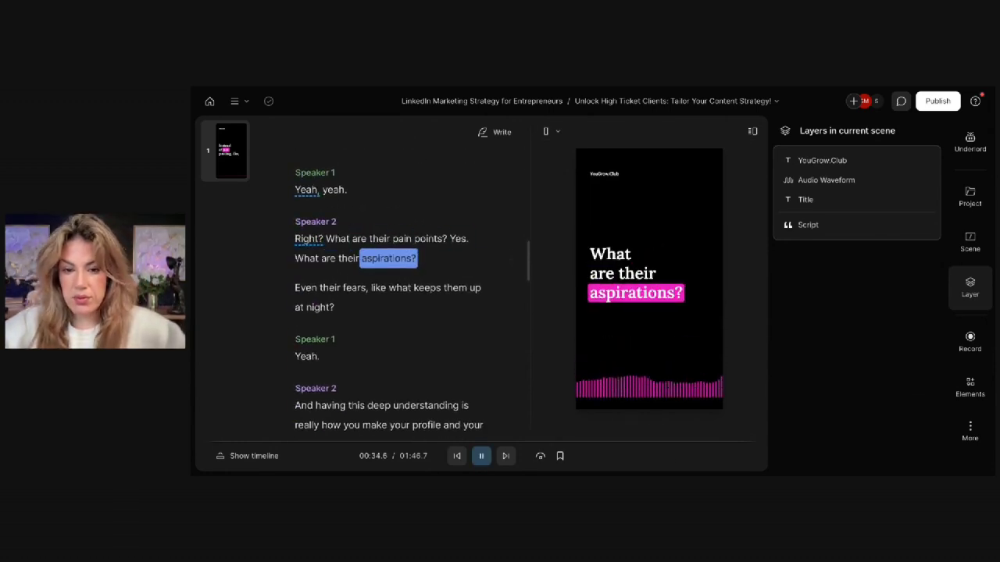
- Make the pink waveform taller by dragging its top edge up
{"action": "left_click", "coordinate": [658, 401]}
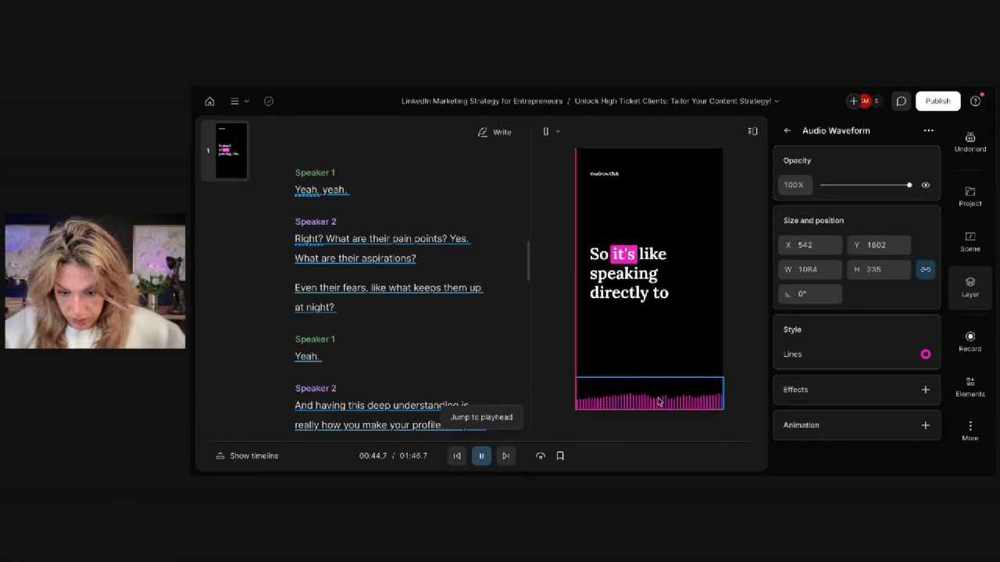
{"action": "left_click_drag", "start_coordinate": [653, 378], "coordinate": [653, 352]}
{"action": "left_click", "coordinate": [731, 429]}
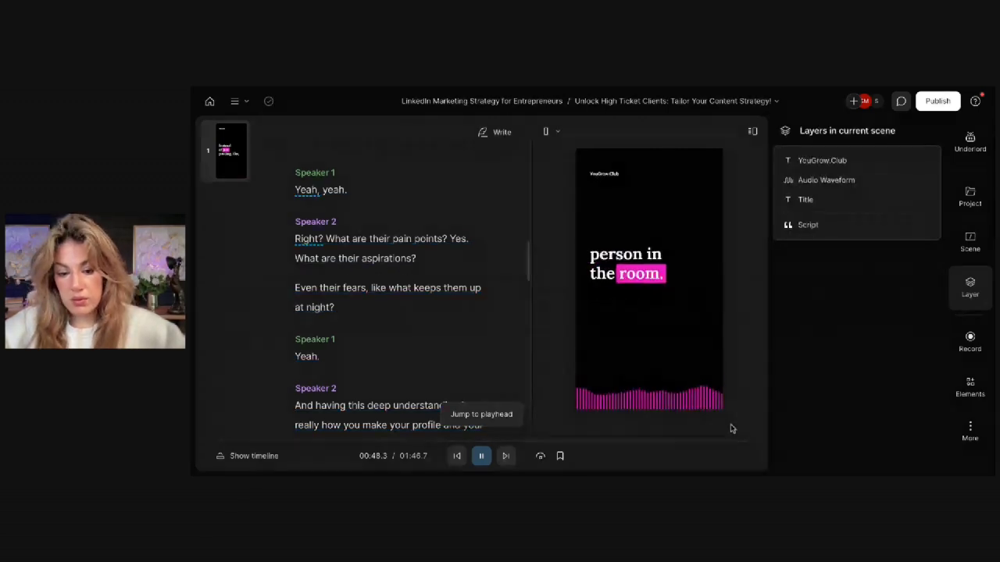
{"action": "left_click", "coordinate": [822, 160]}
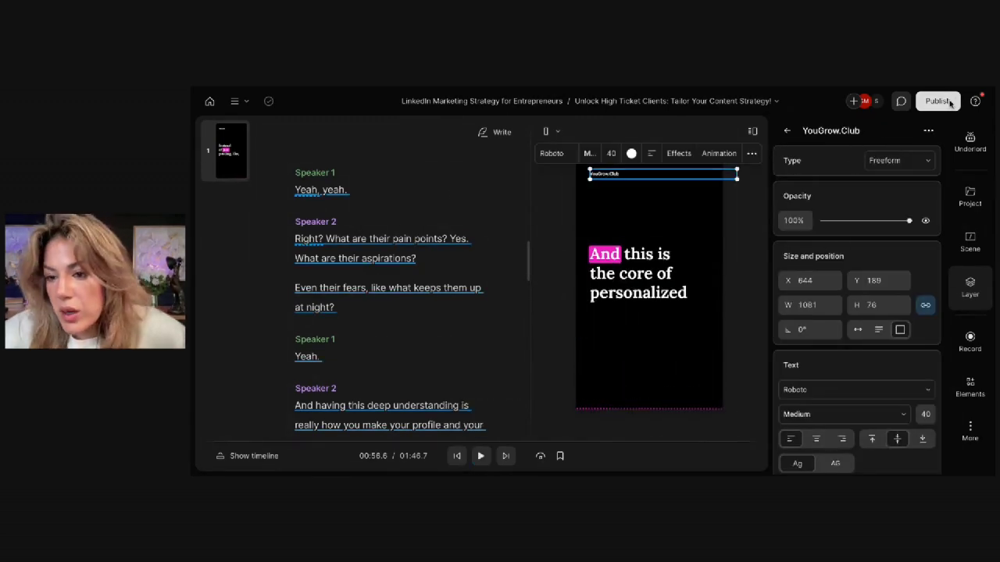
- Review the Publish export options, then switch to the 'Why Authenticity Wins' composition
{"action": "left_click", "coordinate": [940, 101]}
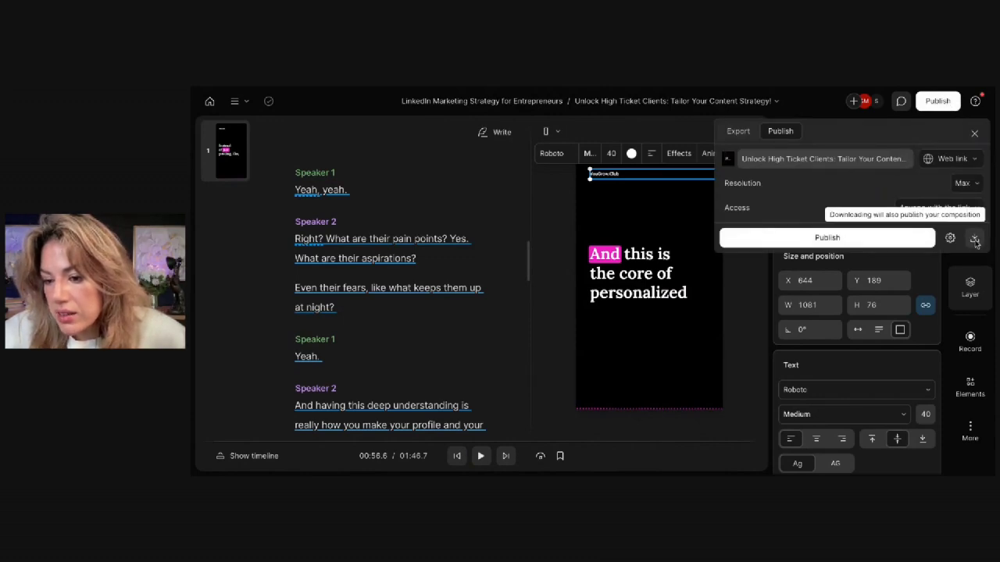
{"action": "left_click", "coordinate": [728, 133]}
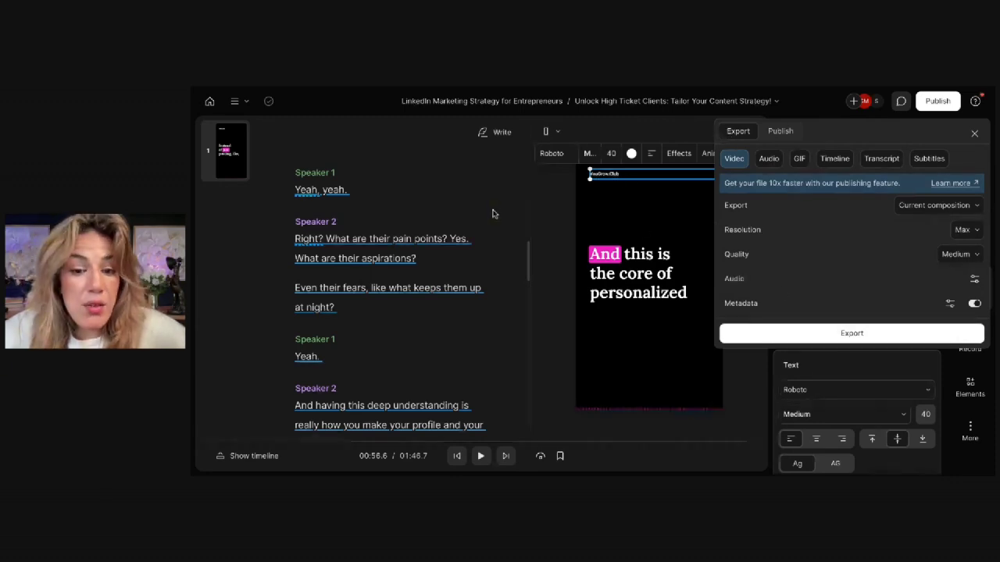
{"action": "left_click", "coordinate": [698, 104]}
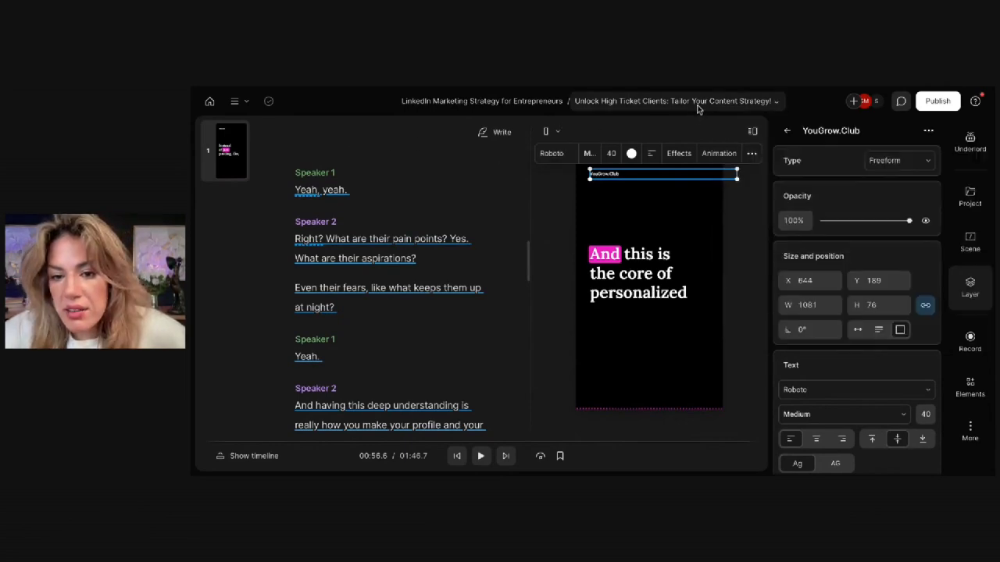
{"action": "left_click", "coordinate": [698, 104]}
{"action": "left_click", "coordinate": [646, 219]}
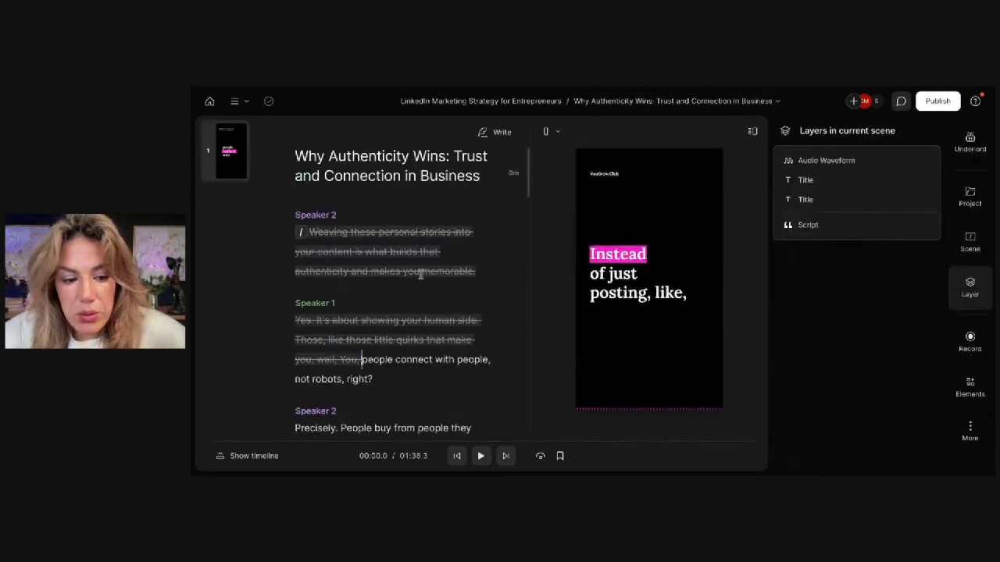